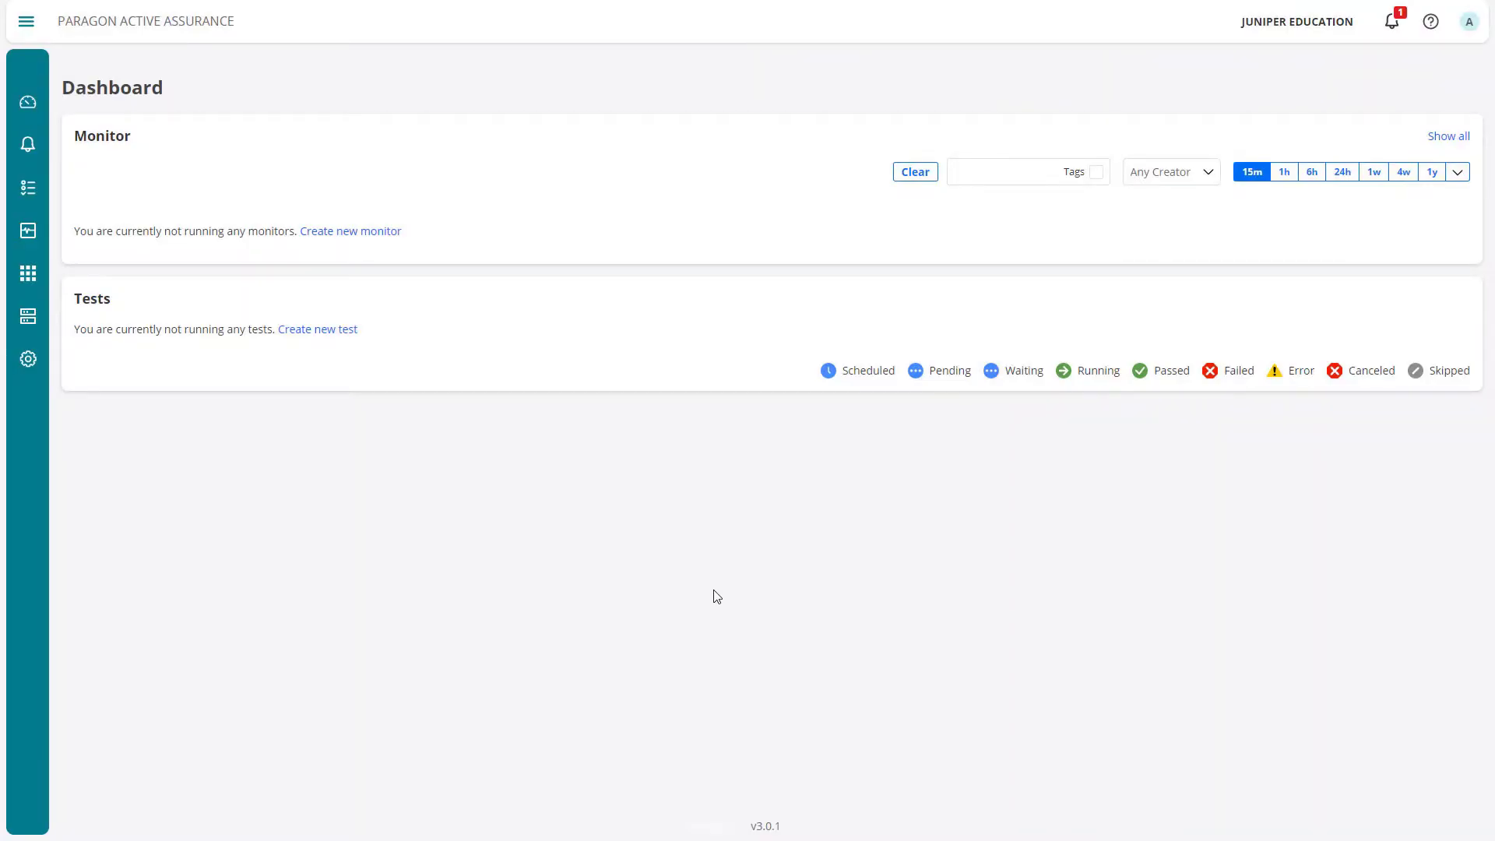
Create a new test sequence named Path-MTU-Discovery-LB.
left_click(35, 202)
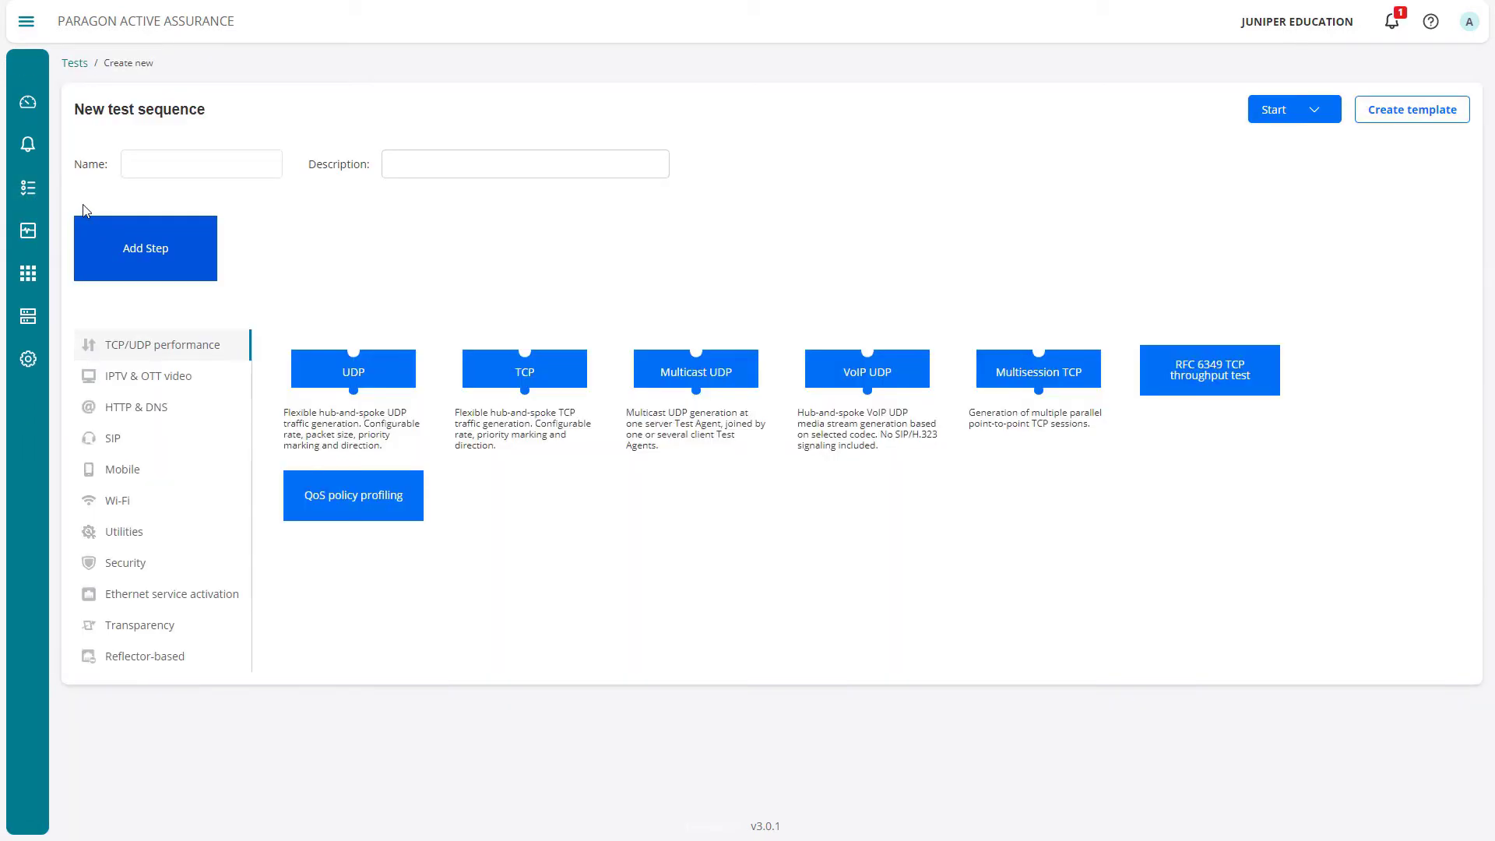
left_click(186, 162)
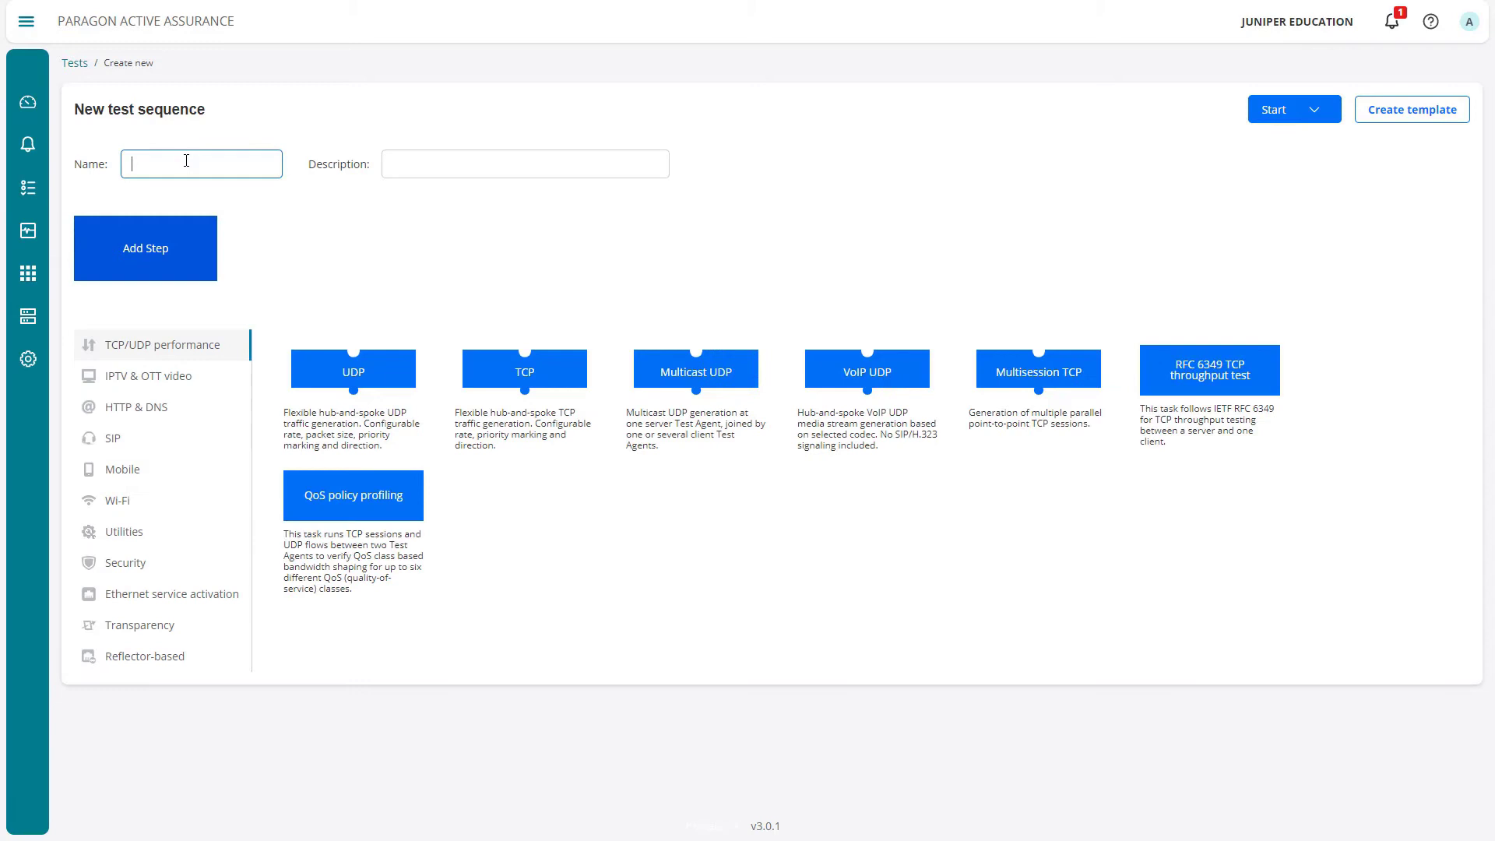
type("Path-MTU-Discovery-LB")
Browse the task categories (IPTV & OTT, HTTP & DNS, SIP, Mobile, Wi-Fi) and show the Transparency tasks.
left_click(156, 376)
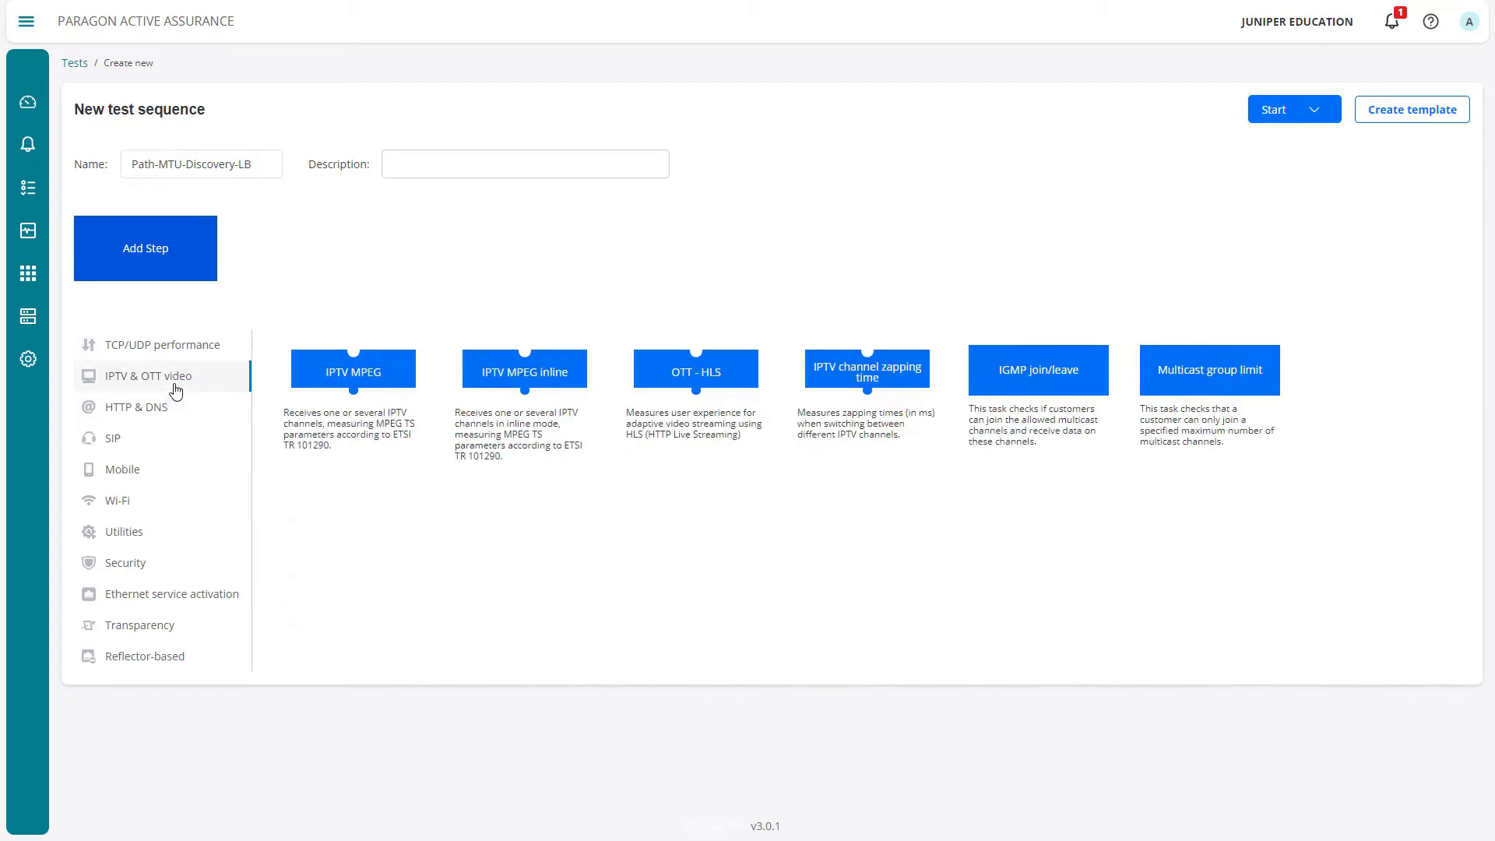
left_click(165, 408)
left_click(127, 450)
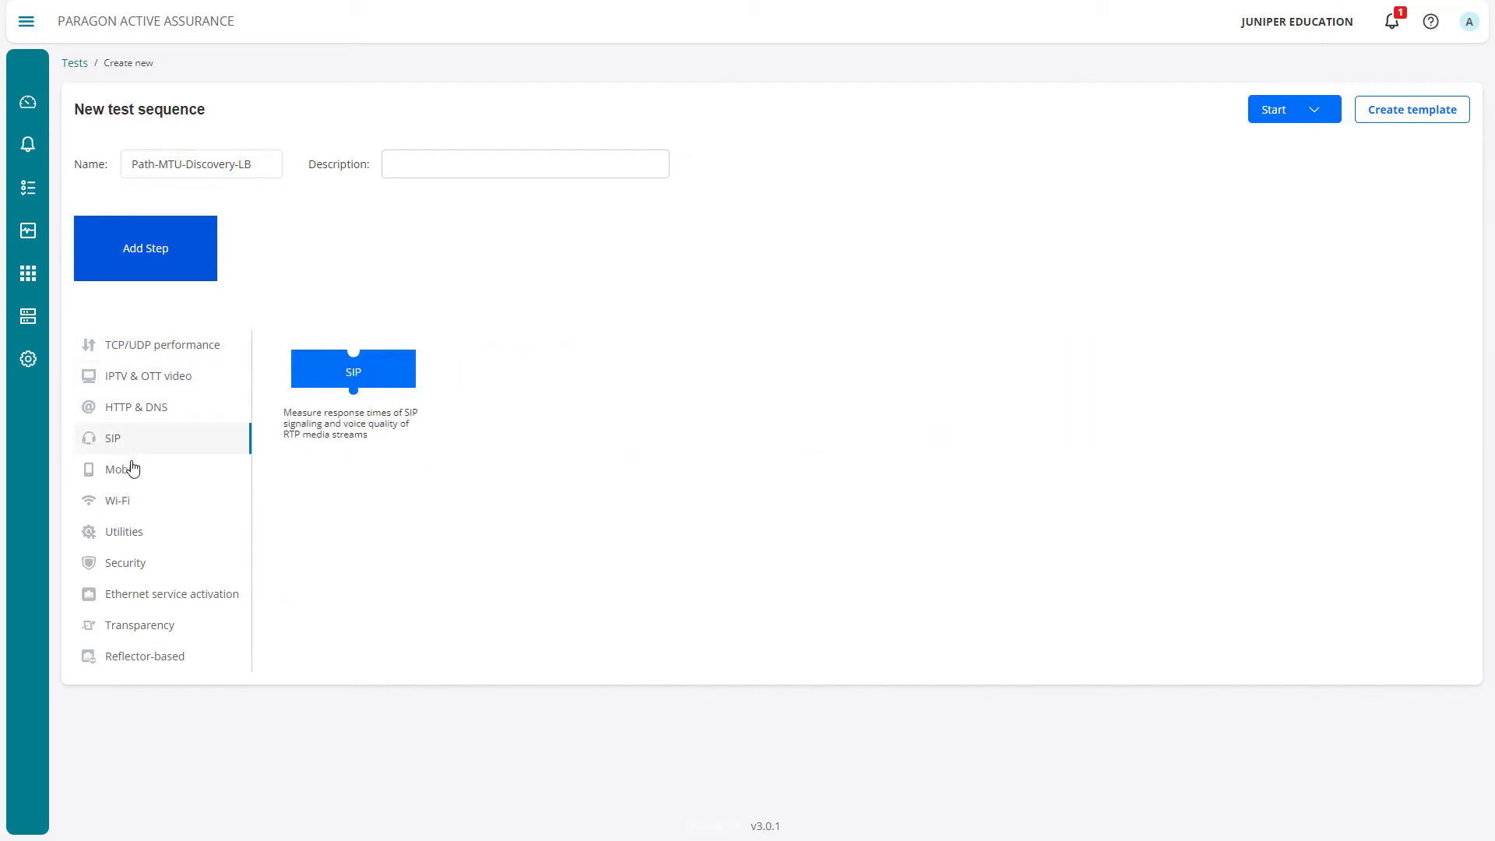
left_click(134, 481)
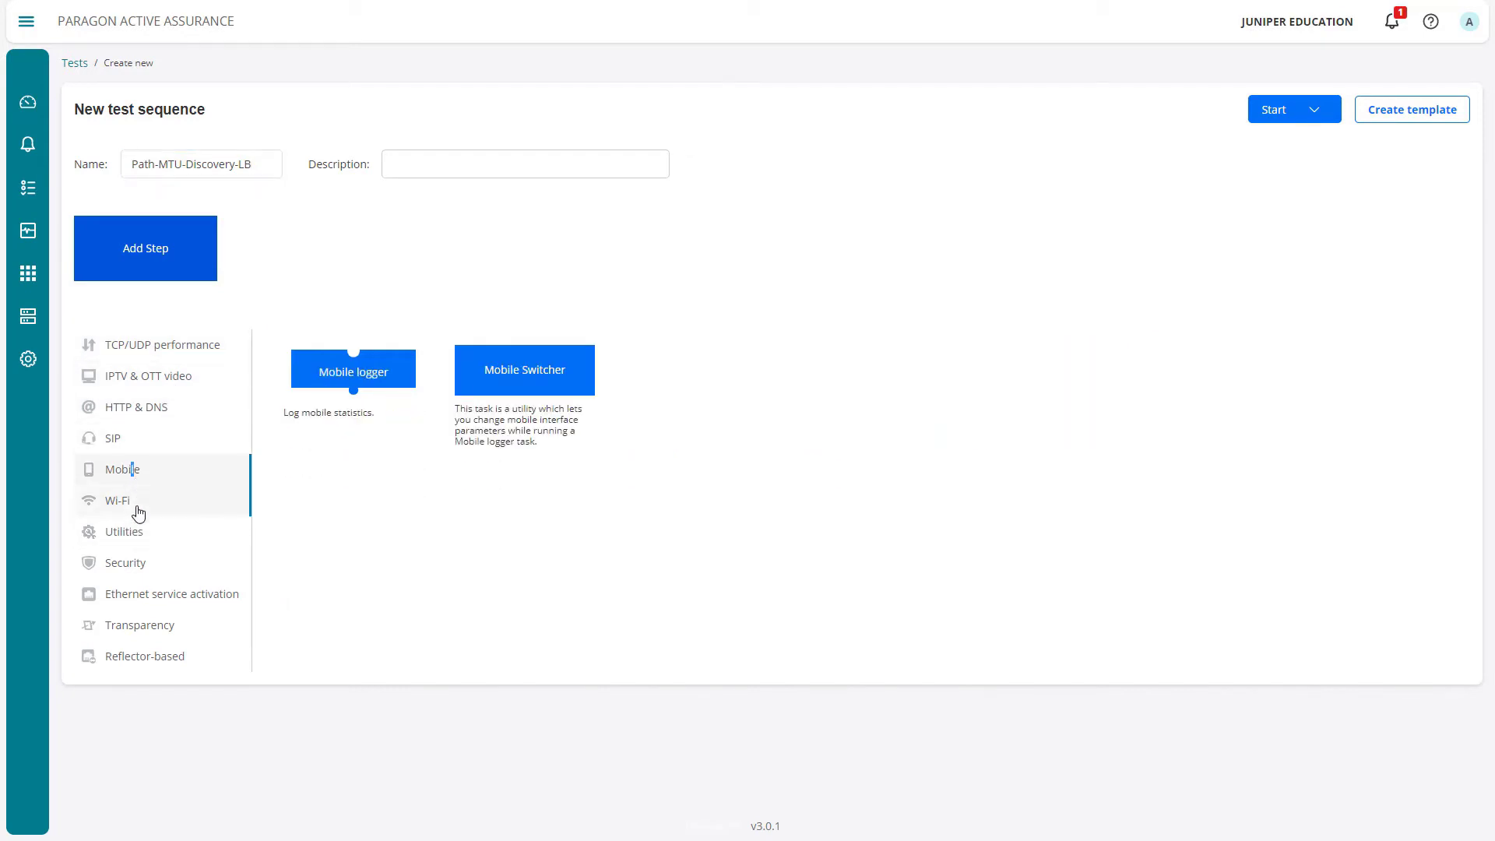
left_click(138, 509)
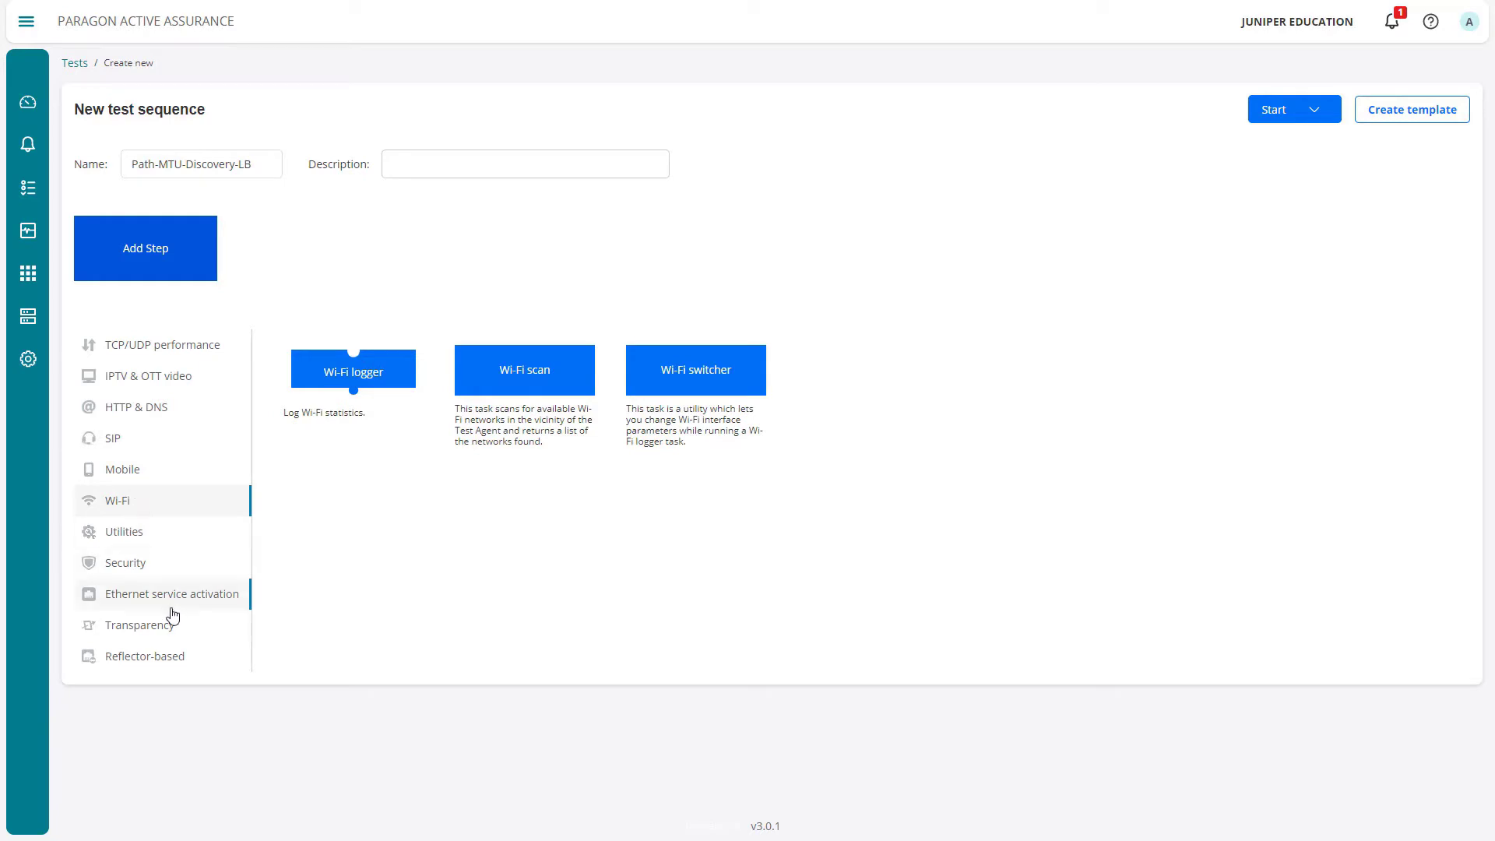
left_click(156, 627)
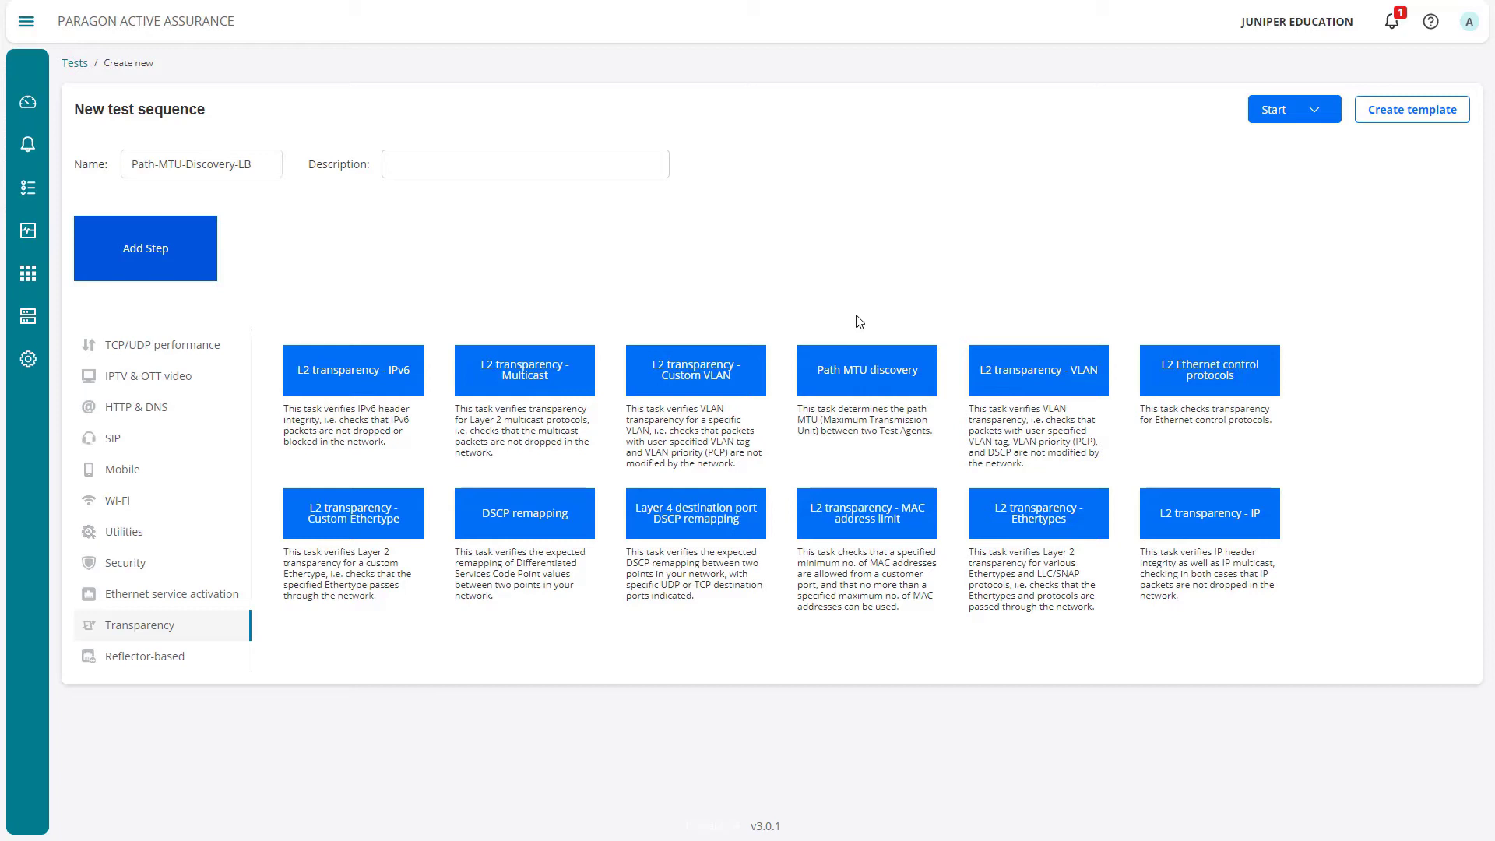
Add Path MTU discovery as Step 1 with server TA-1: eth1 and client TA-2: eth1.
left_click(879, 383)
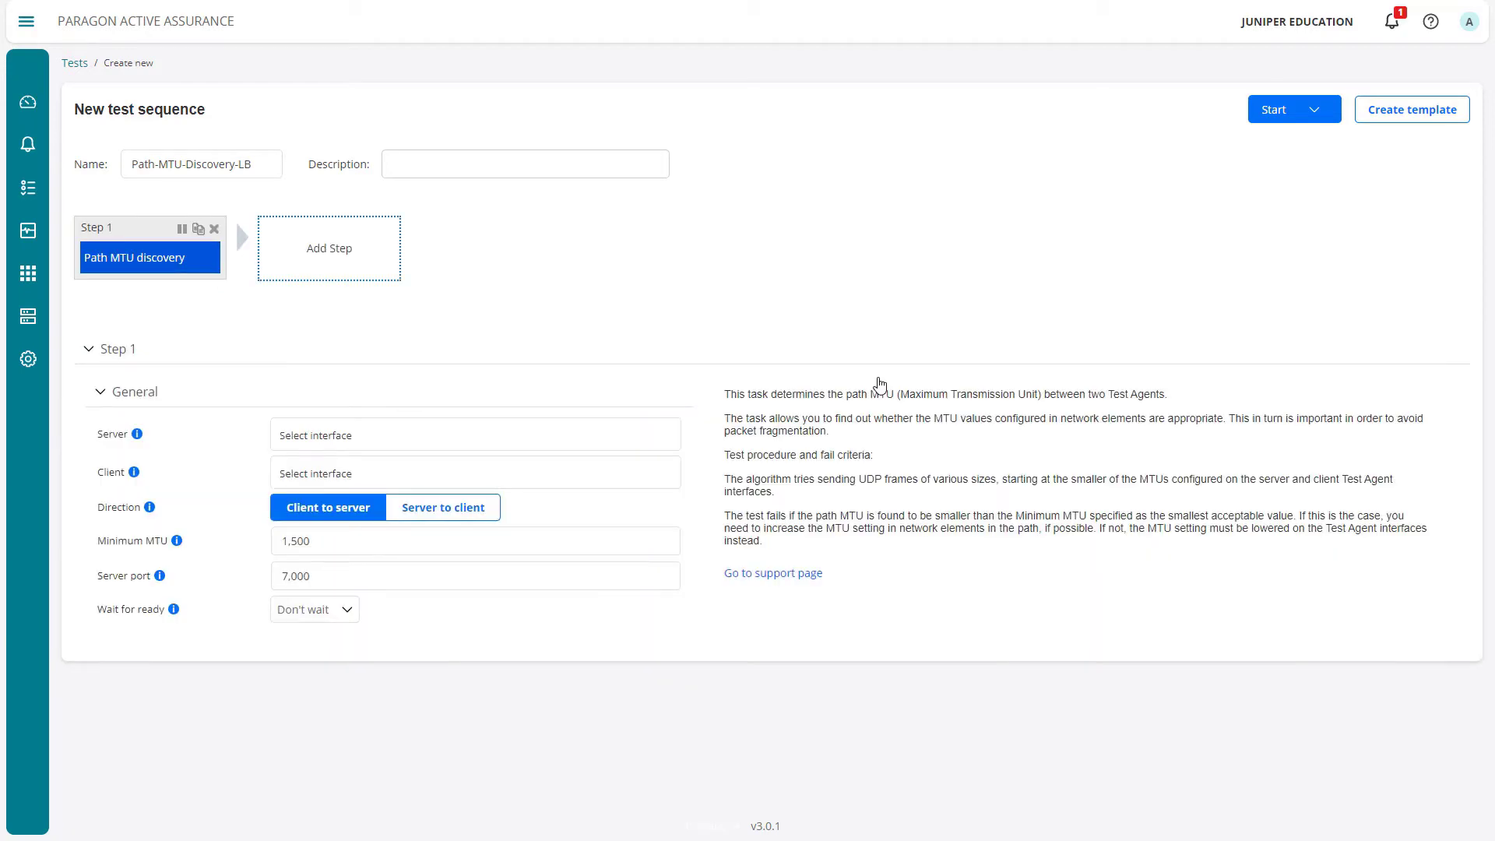
left_click(394, 433)
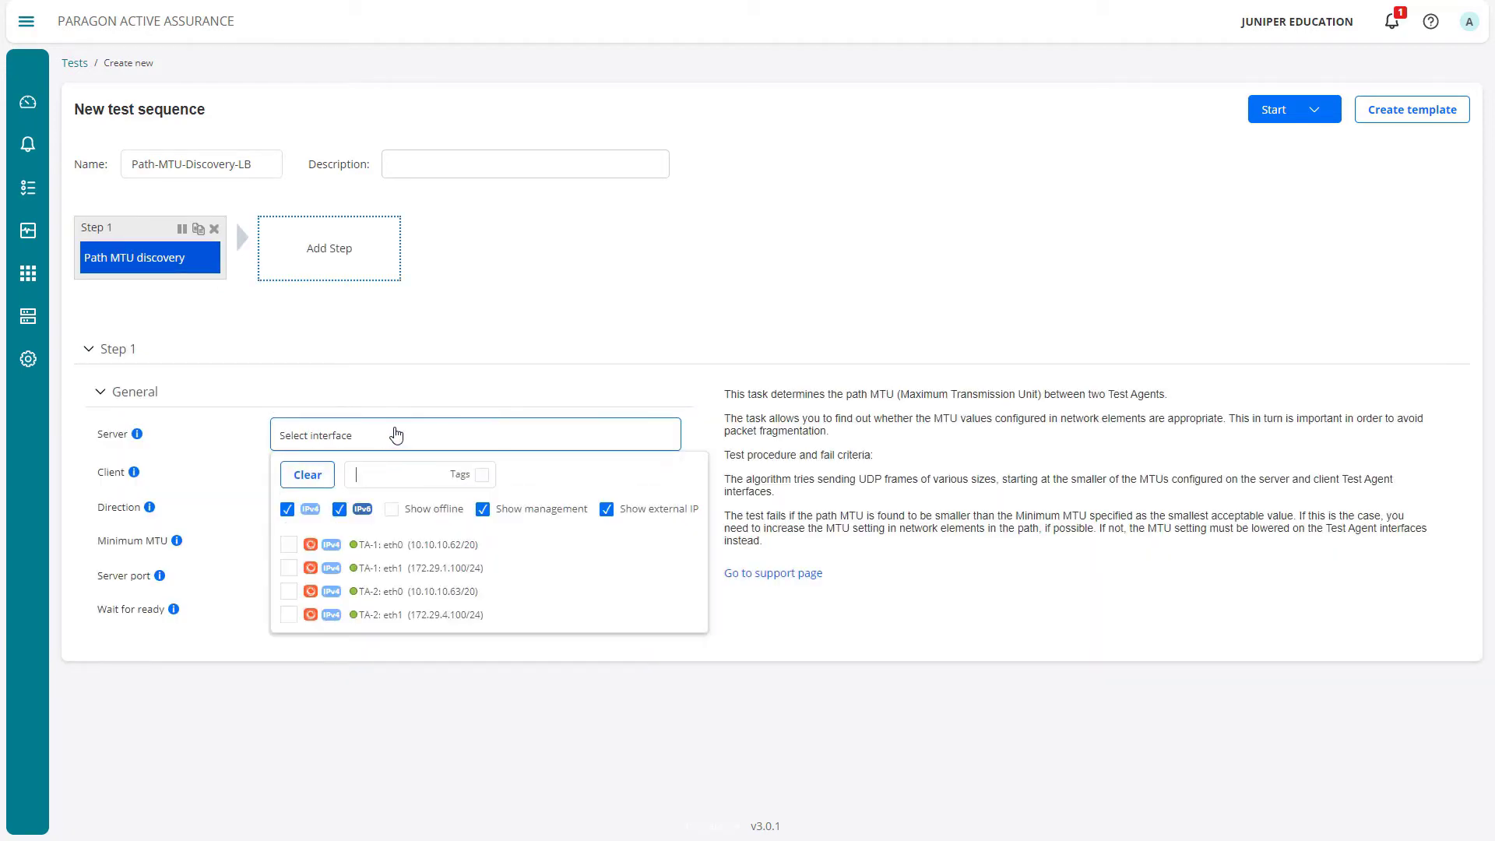
left_click(291, 567)
left_click(352, 481)
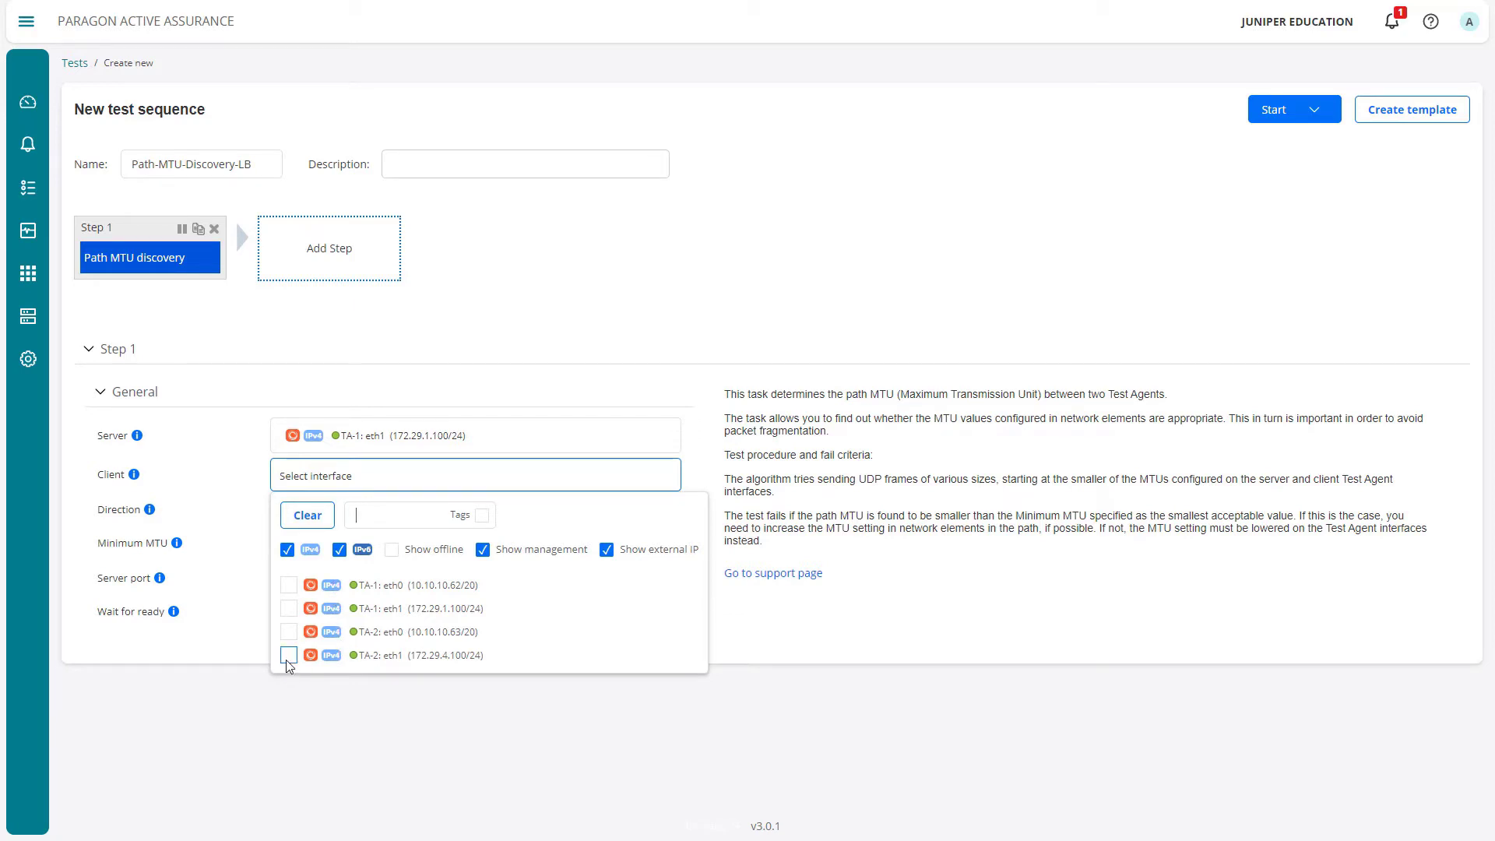
left_click(288, 657)
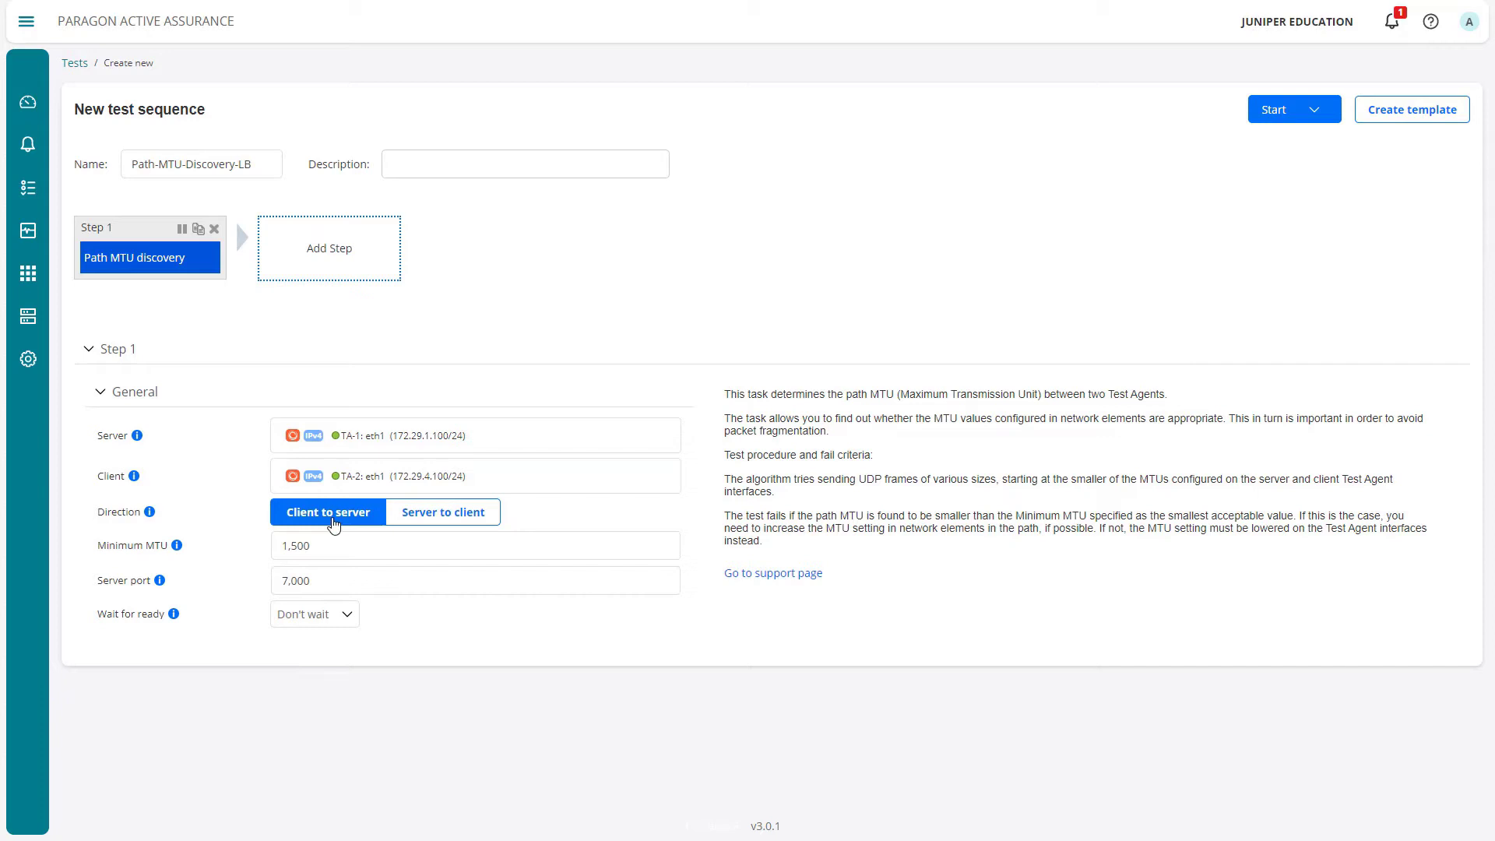
Keep minimum MTU 1,500 and server port 7,000, then add a new step to the sequence.
left_click(333, 550)
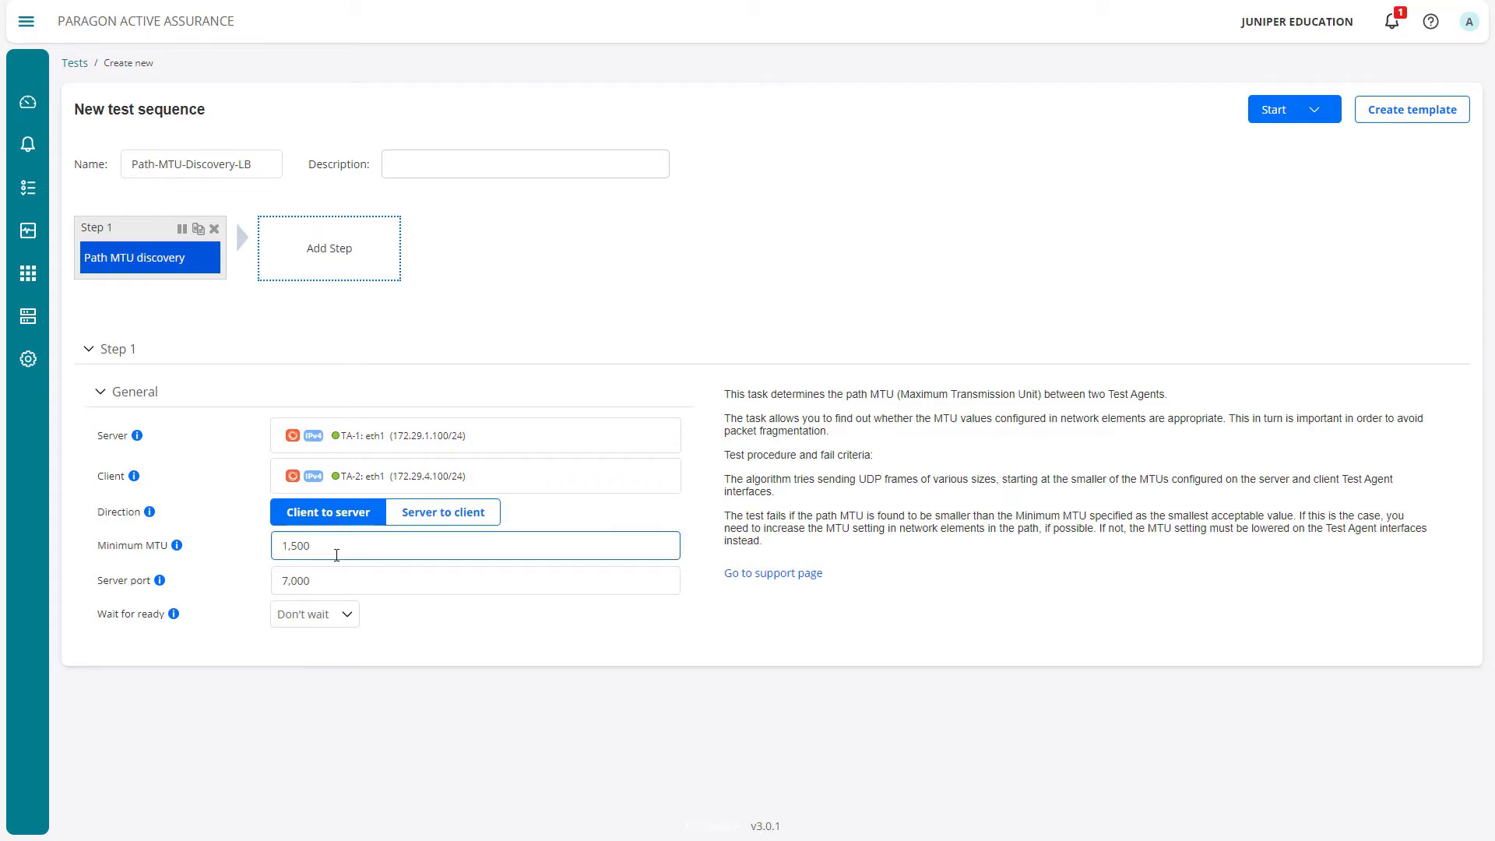
left_click(322, 585)
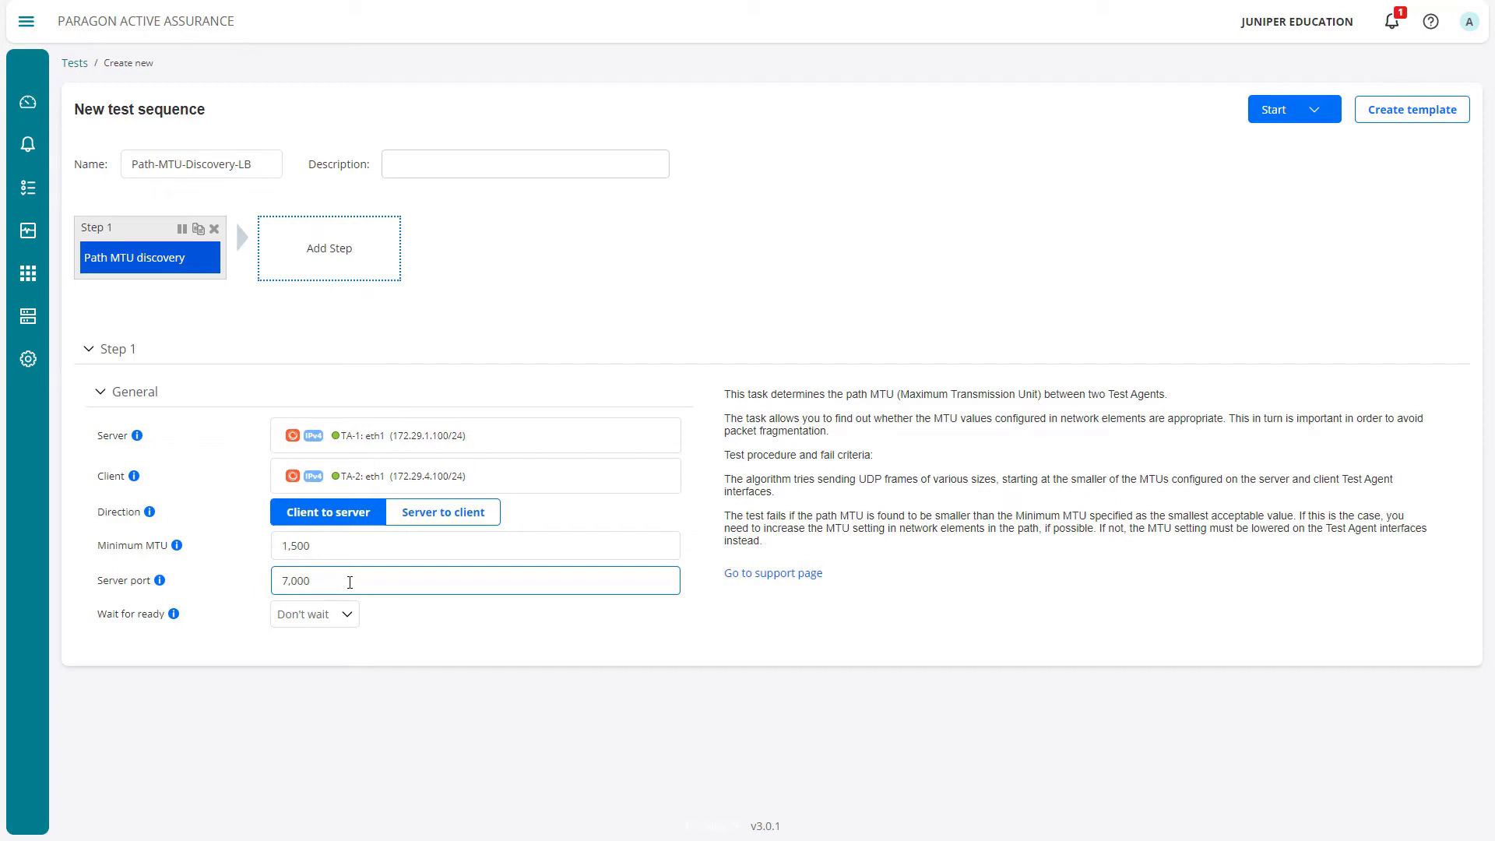
left_click(598, 767)
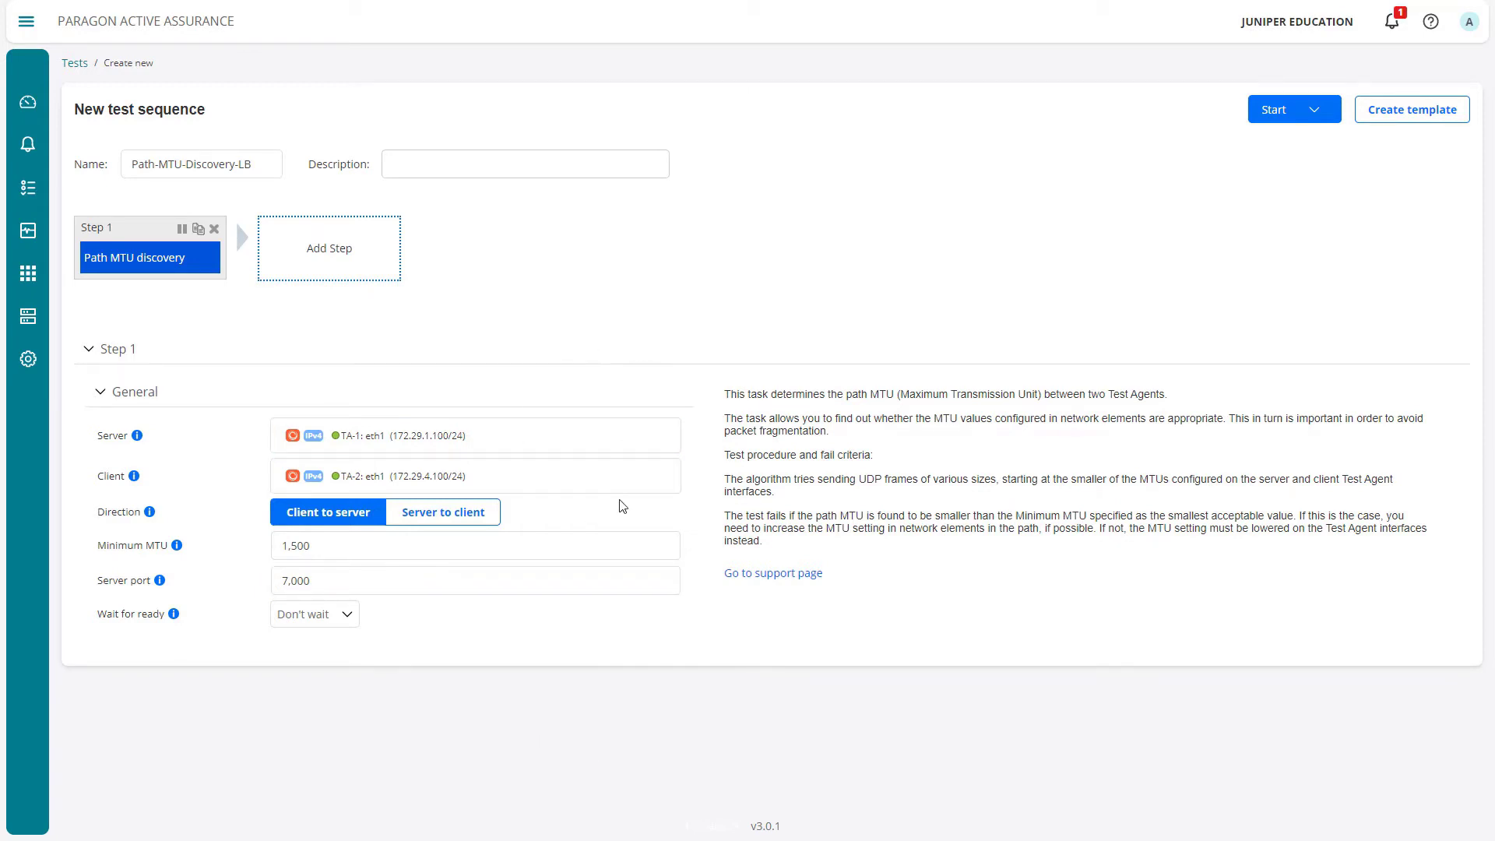
left_click(360, 260)
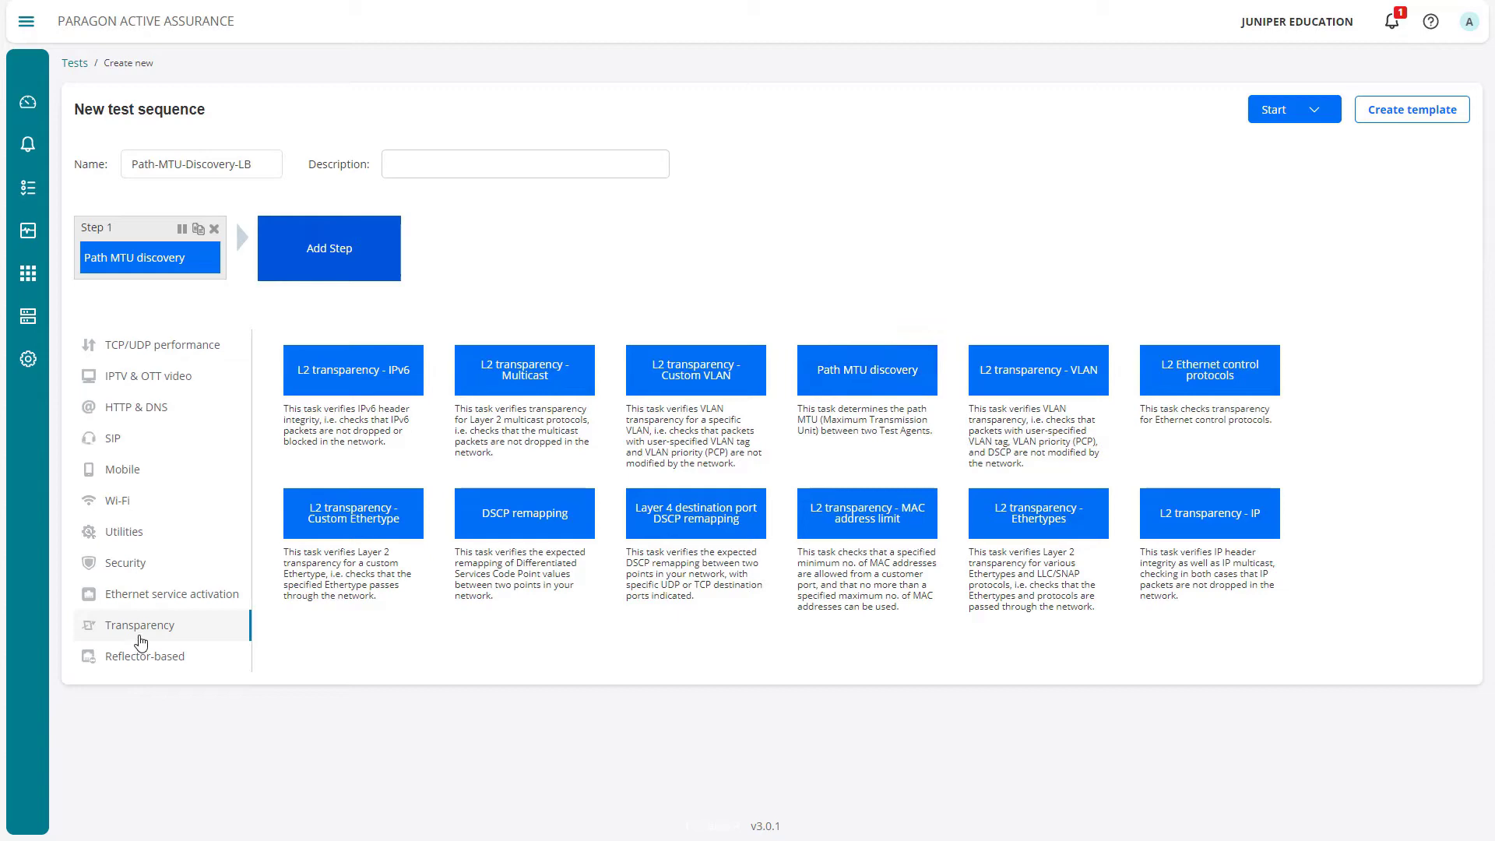
Add a second Path MTU discovery step with server TA-1: eth1.
left_click(867, 383)
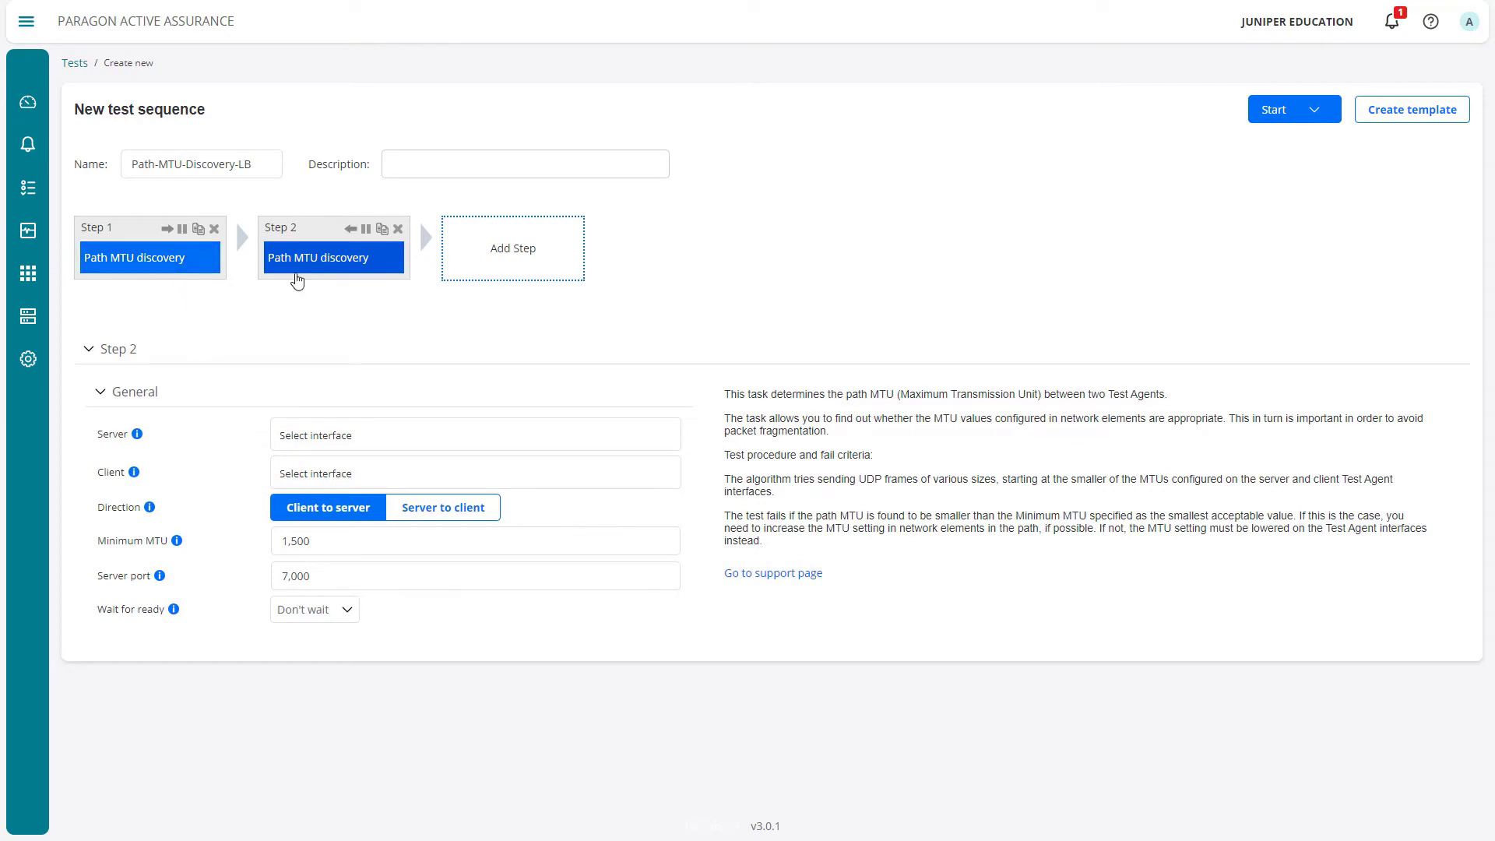
left_click(367, 440)
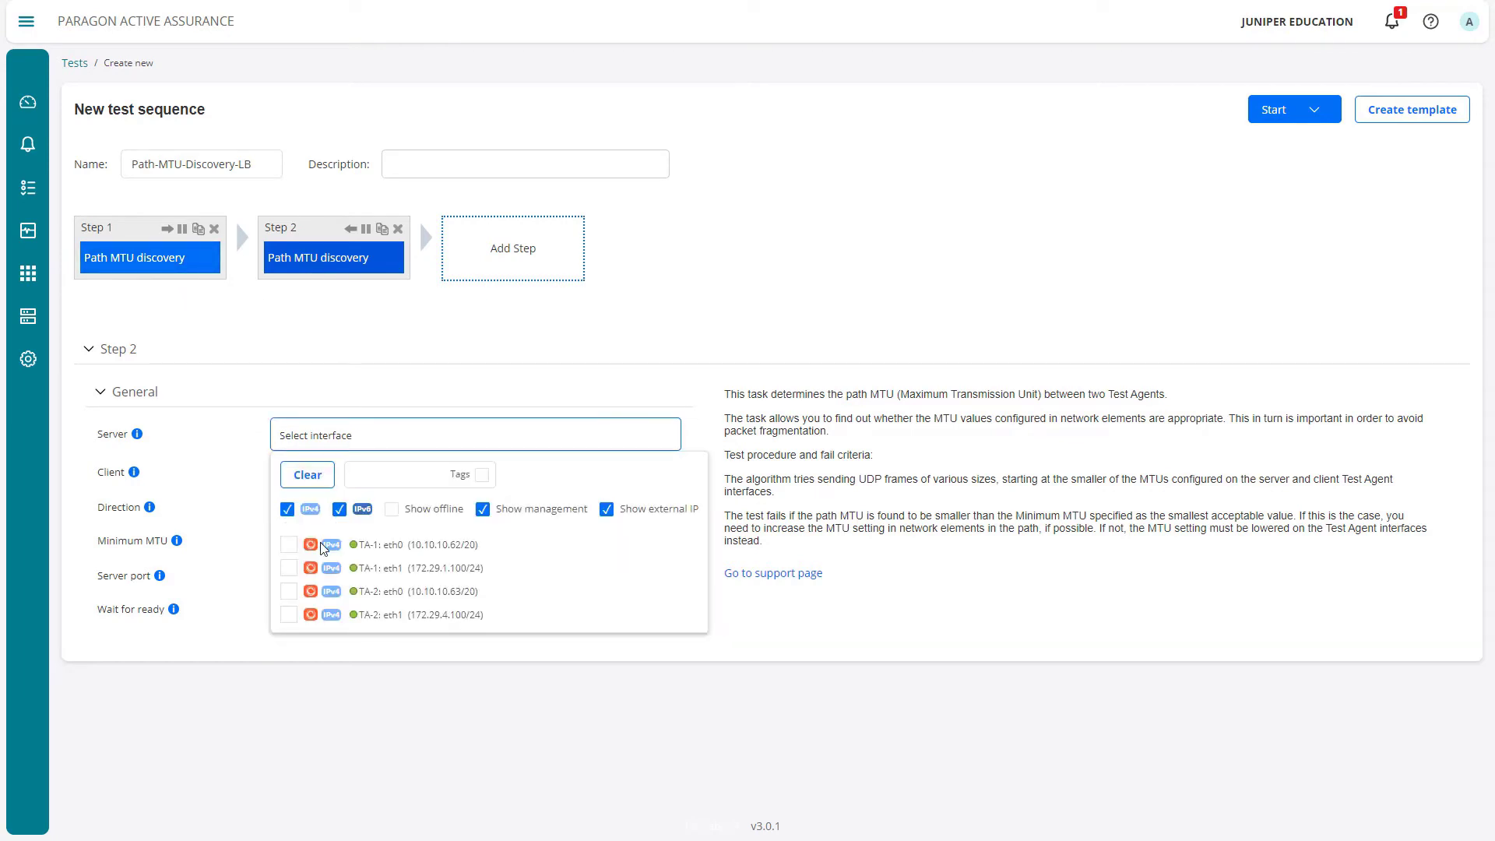
left_click(289, 567)
Set Step 2's client to TA-2 eth1 and direction to Server to client, then start the sequence.
left_click(282, 476)
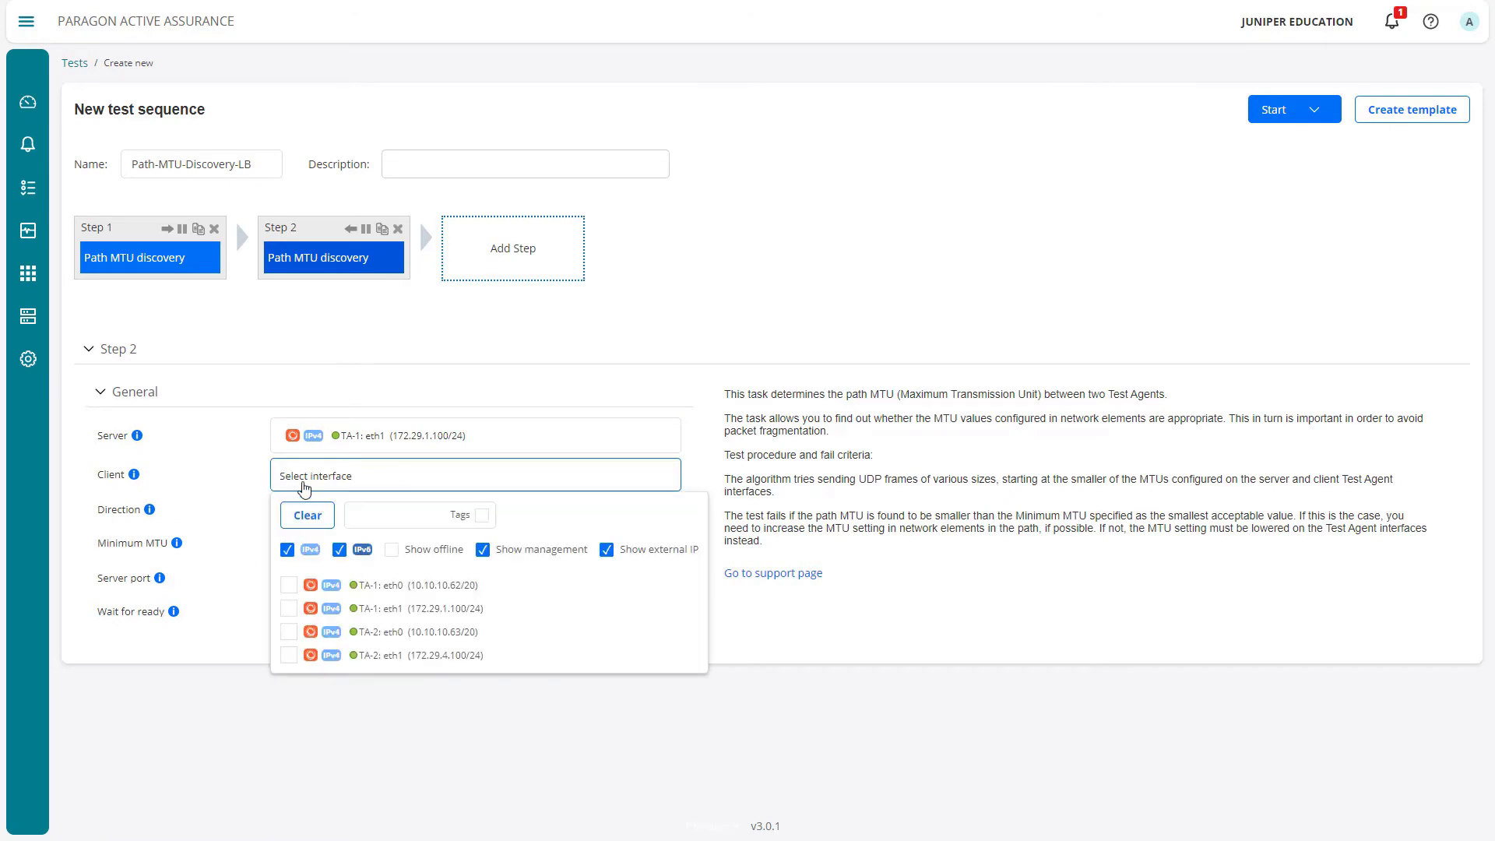
left_click(288, 655)
left_click(406, 519)
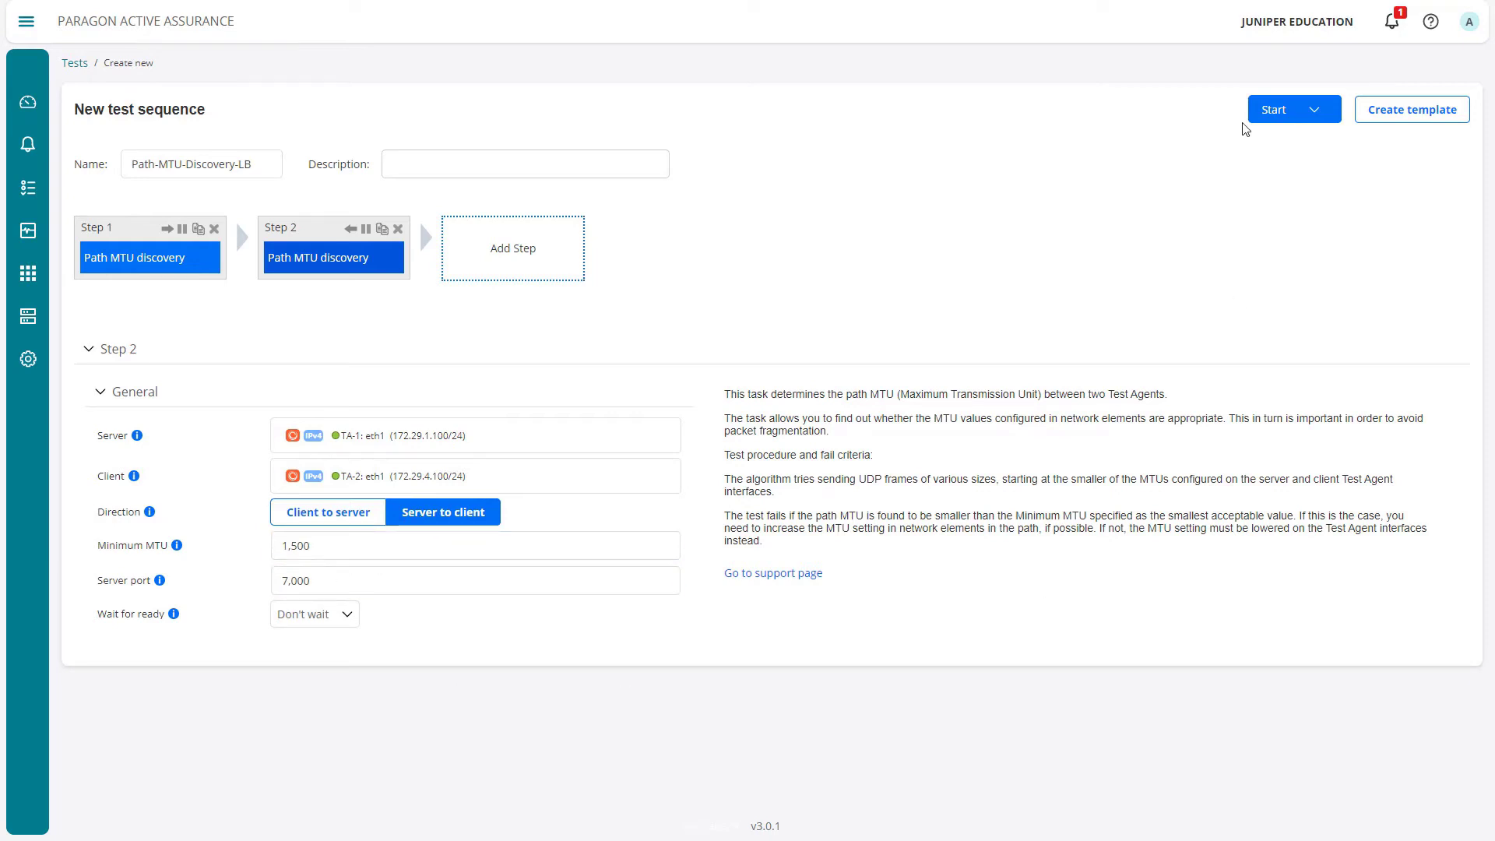
left_click(1264, 118)
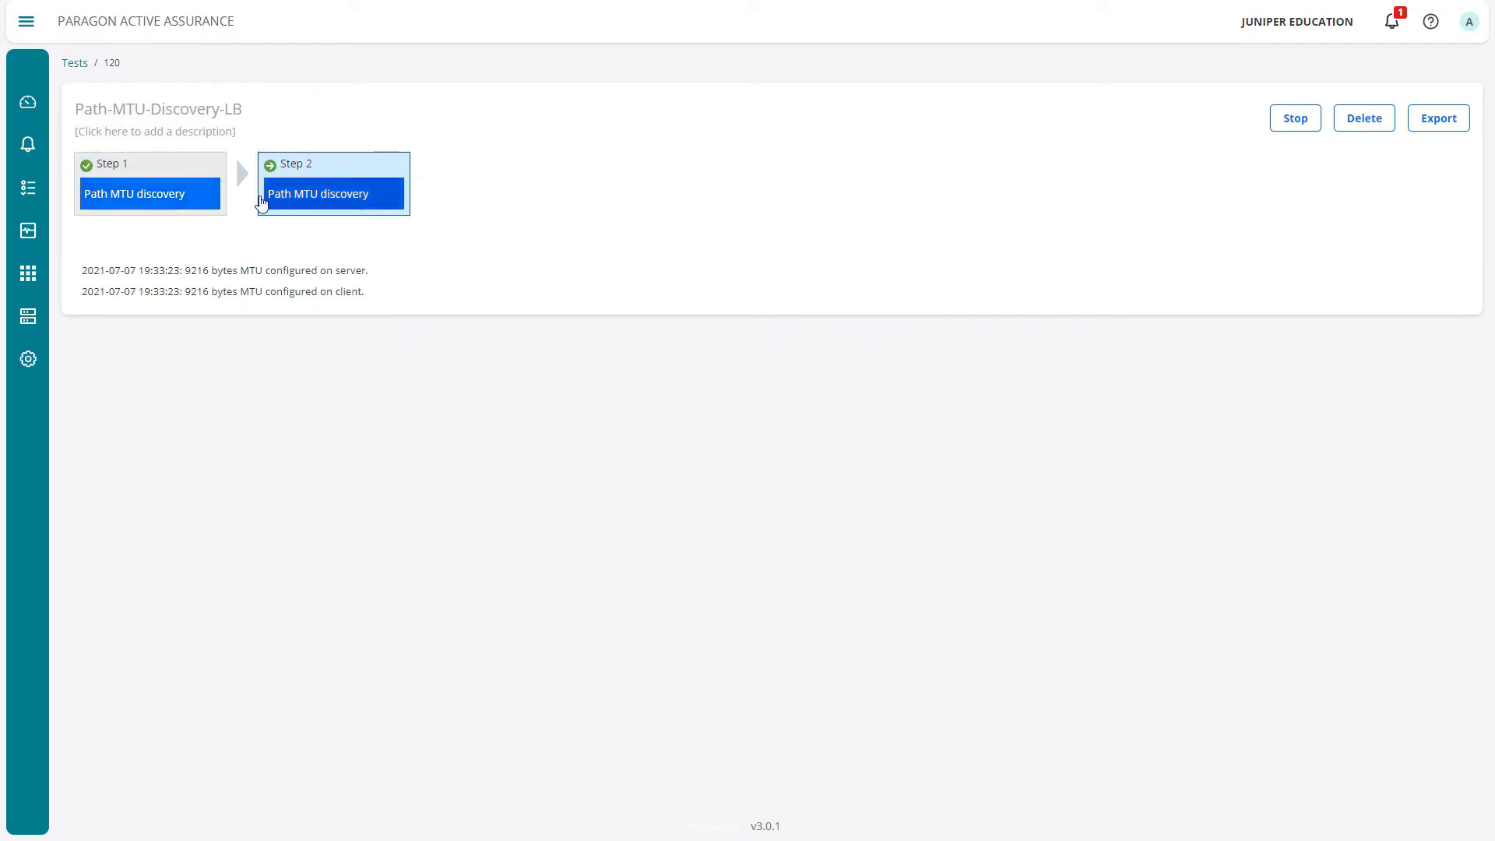
Review the passed results of Step 1 and Step 2, each measuring a 1500-byte path MTU.
mouse_move(287, 187)
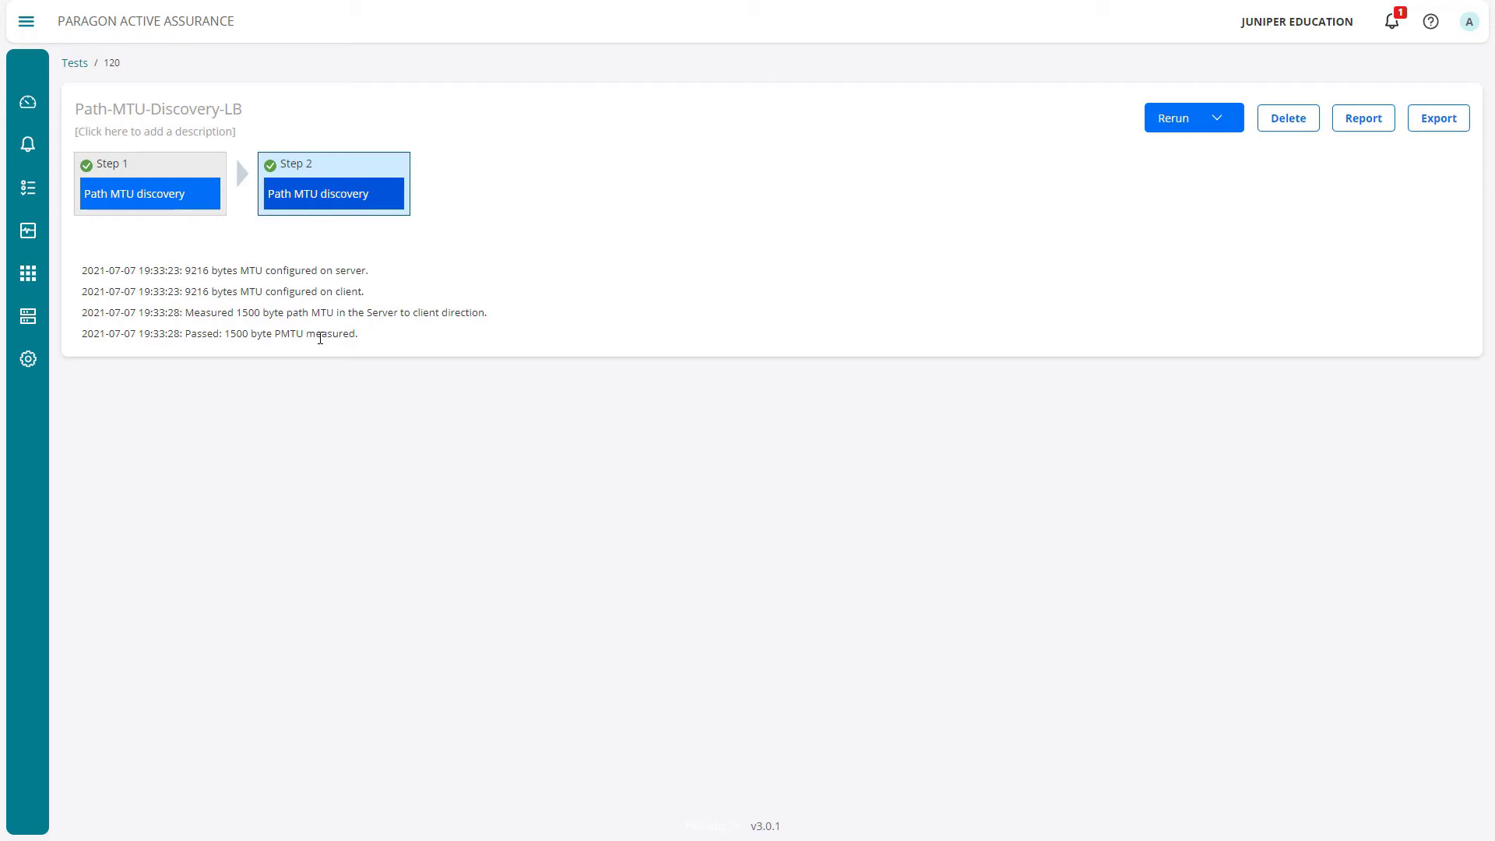
left_click(181, 206)
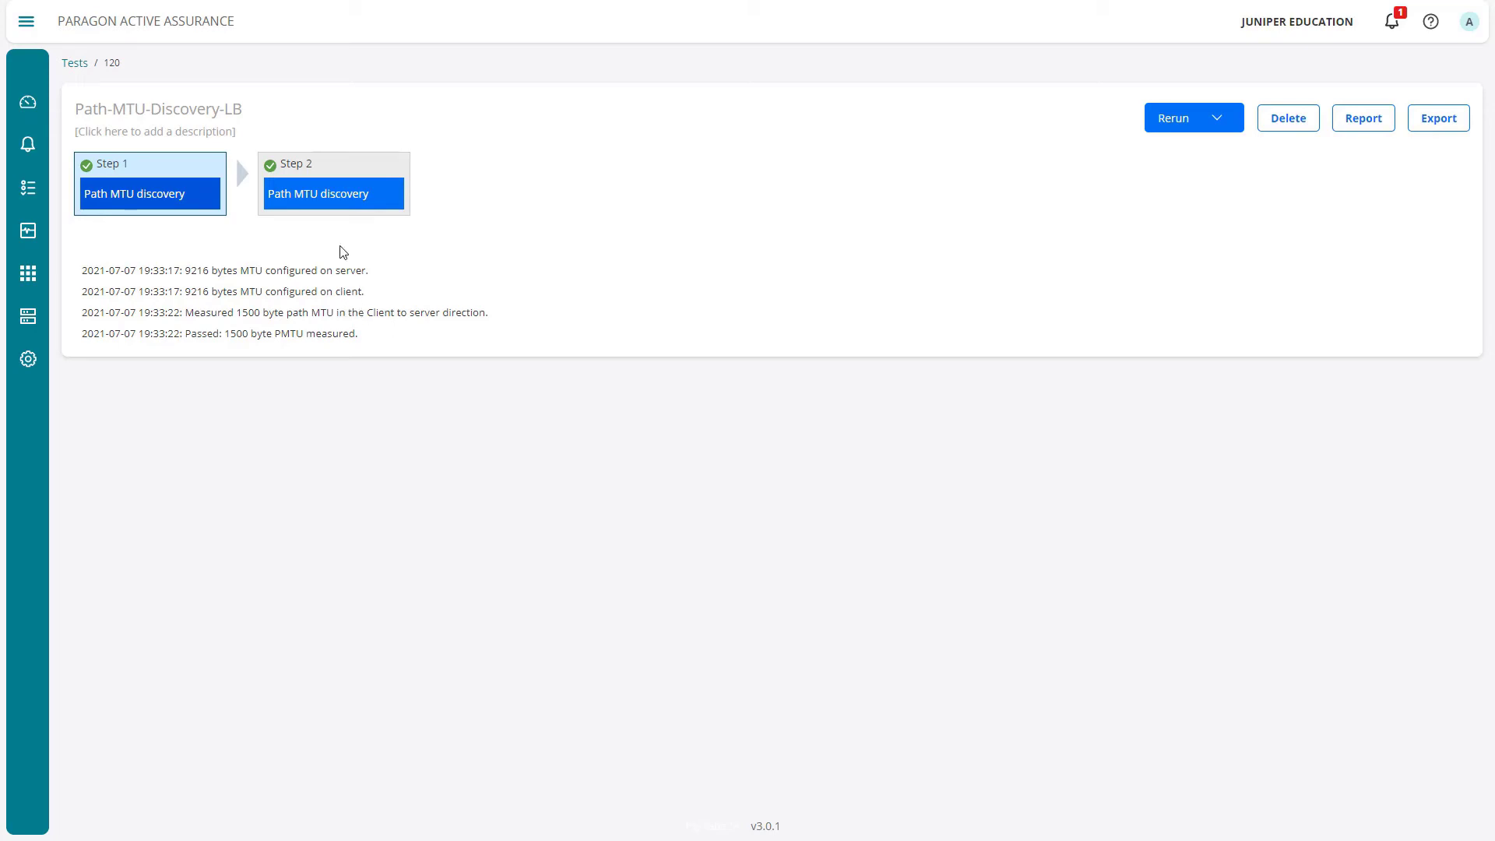
left_click(363, 192)
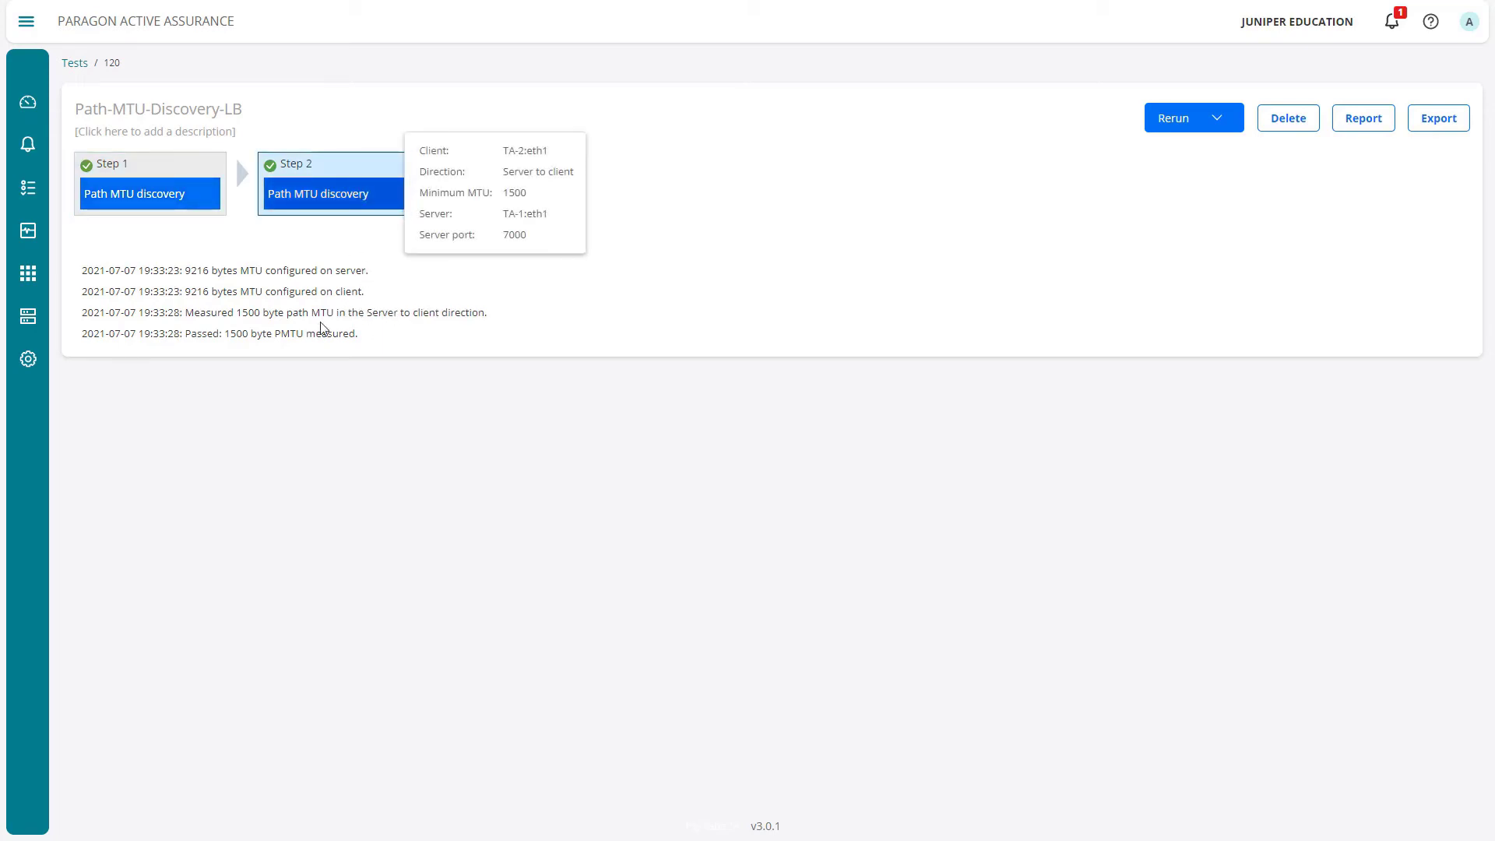
left_click(159, 195)
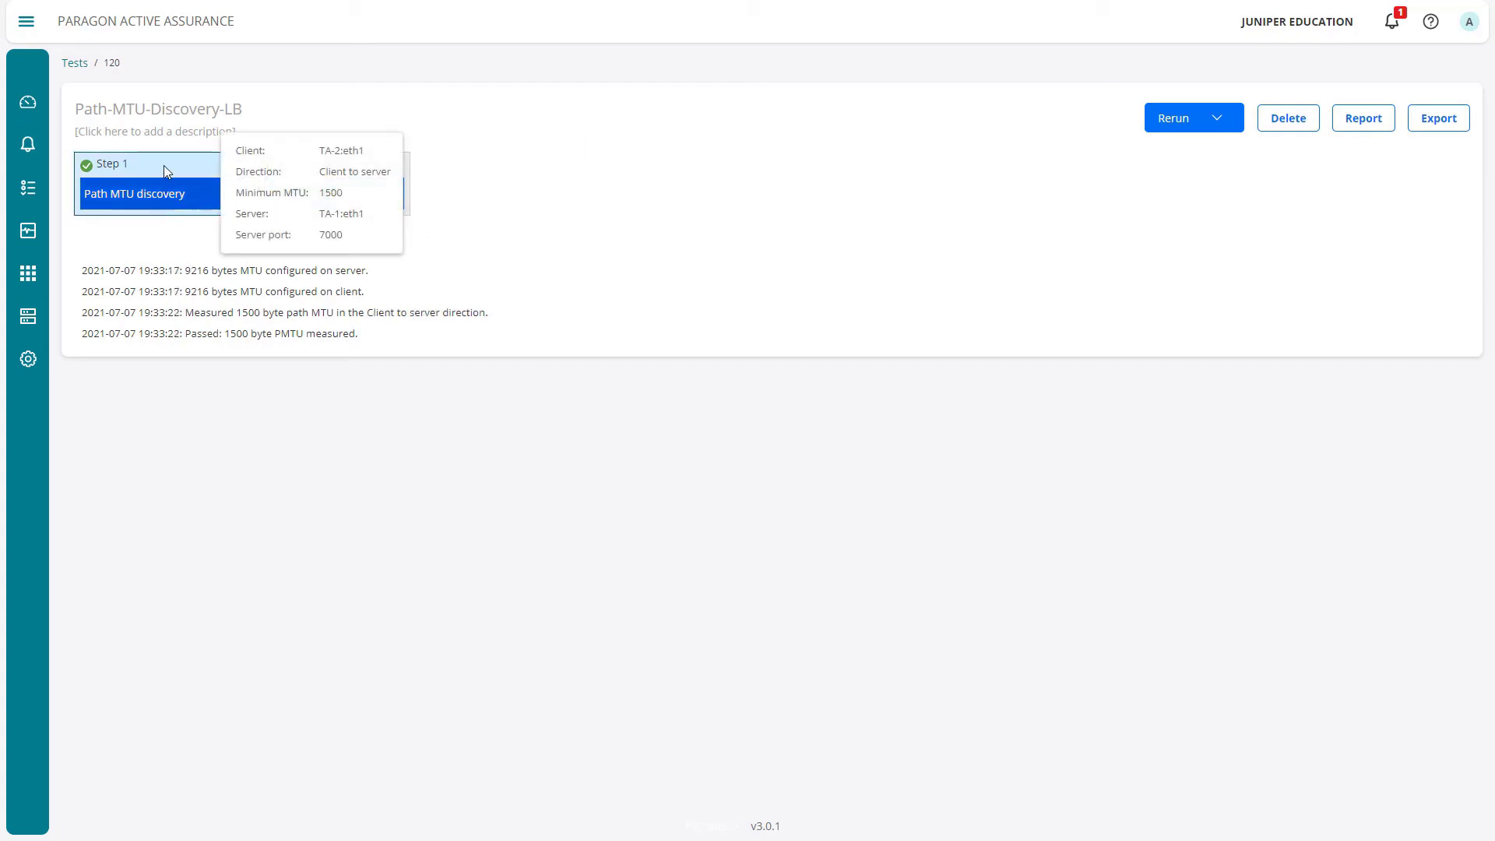
mouse_move(156, 200)
mouse_move(387, 190)
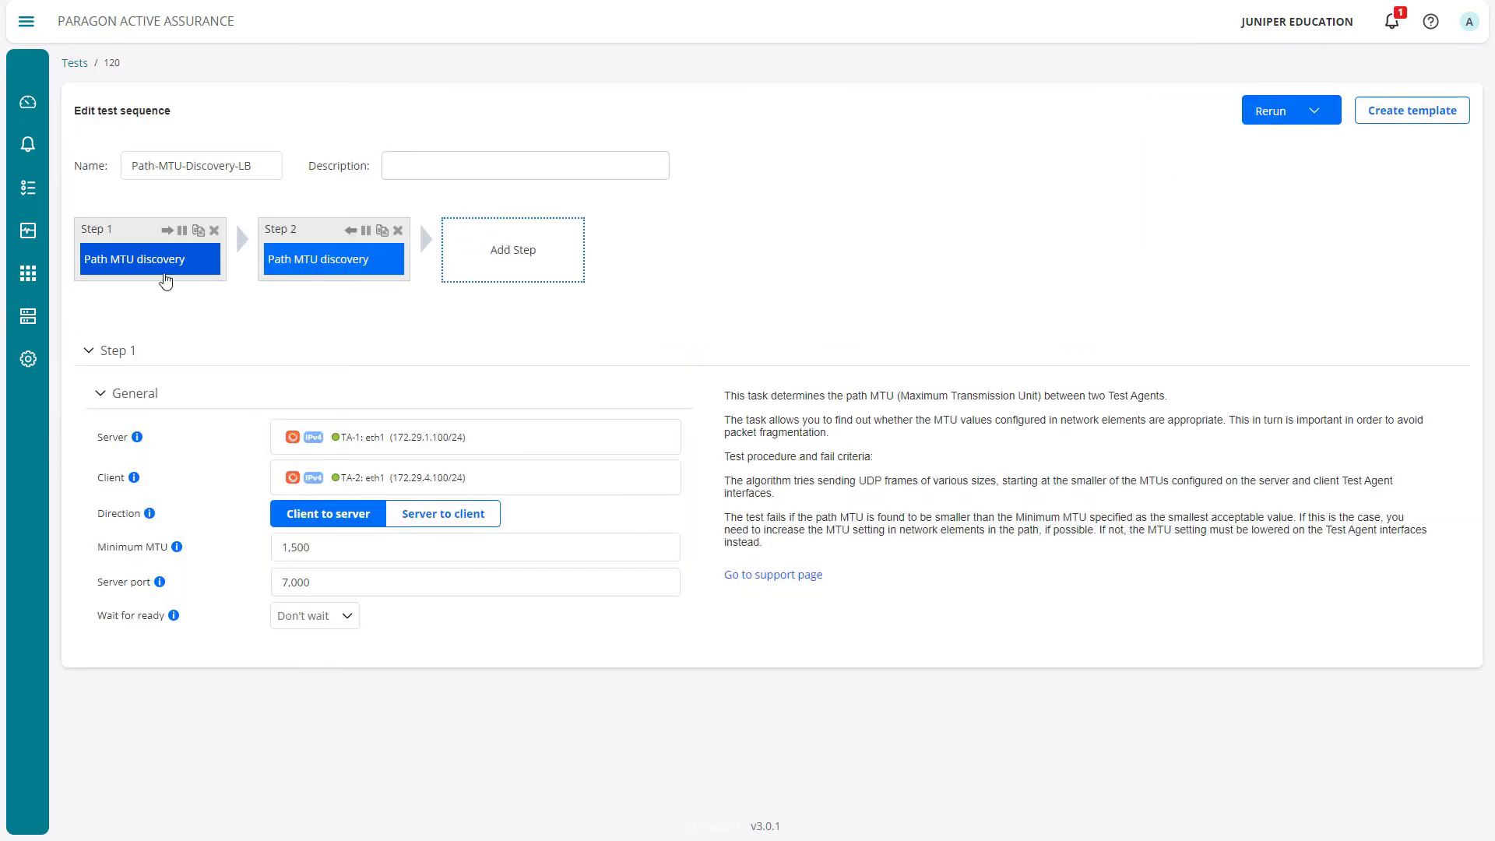
Raise Step 1's minimum MTU to 2000.
left_click(361, 554)
mouse_move(178, 548)
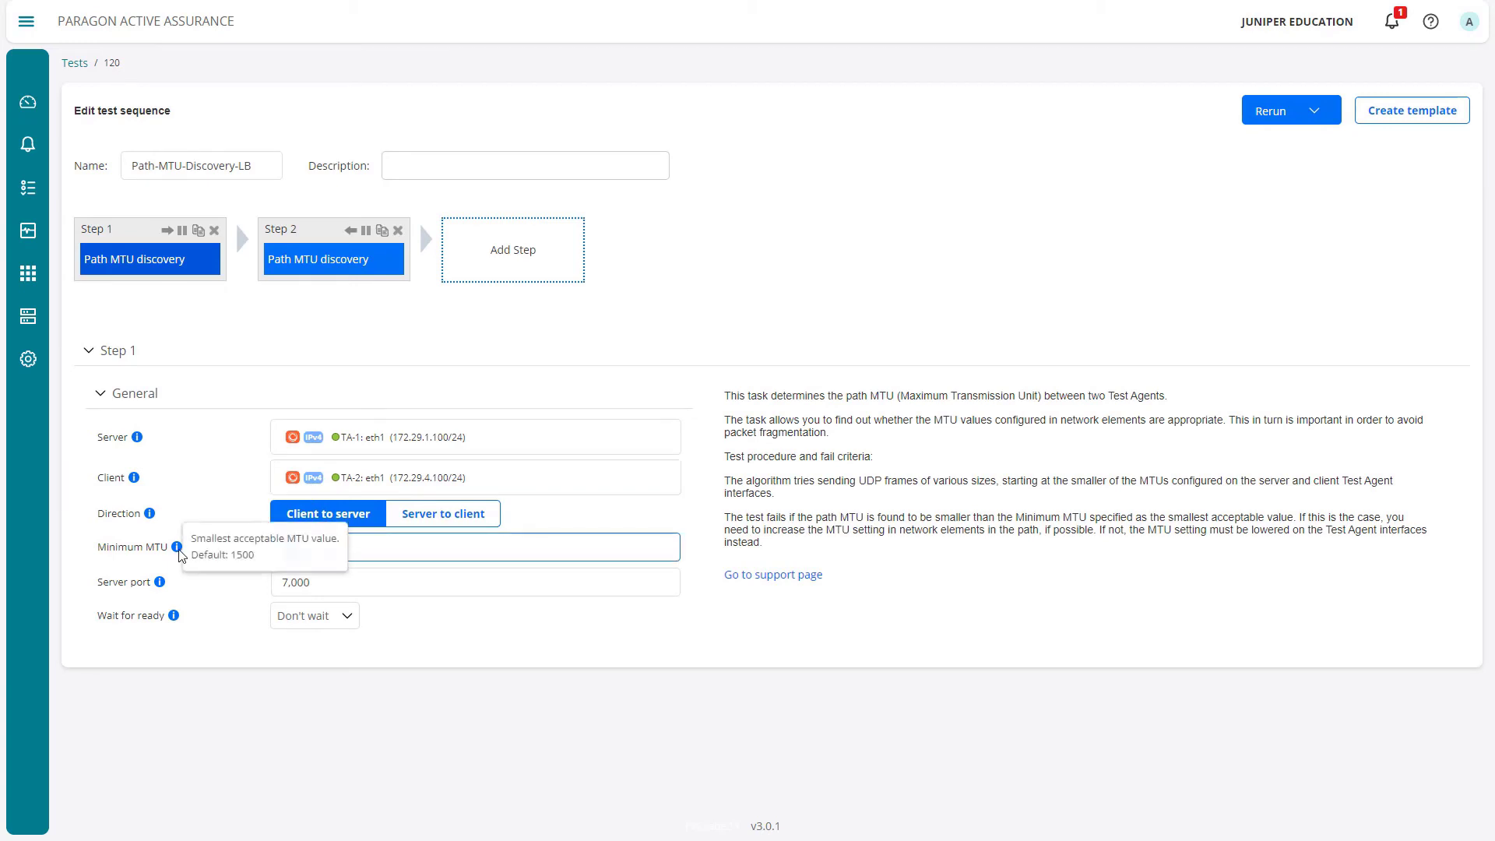
type("2000")
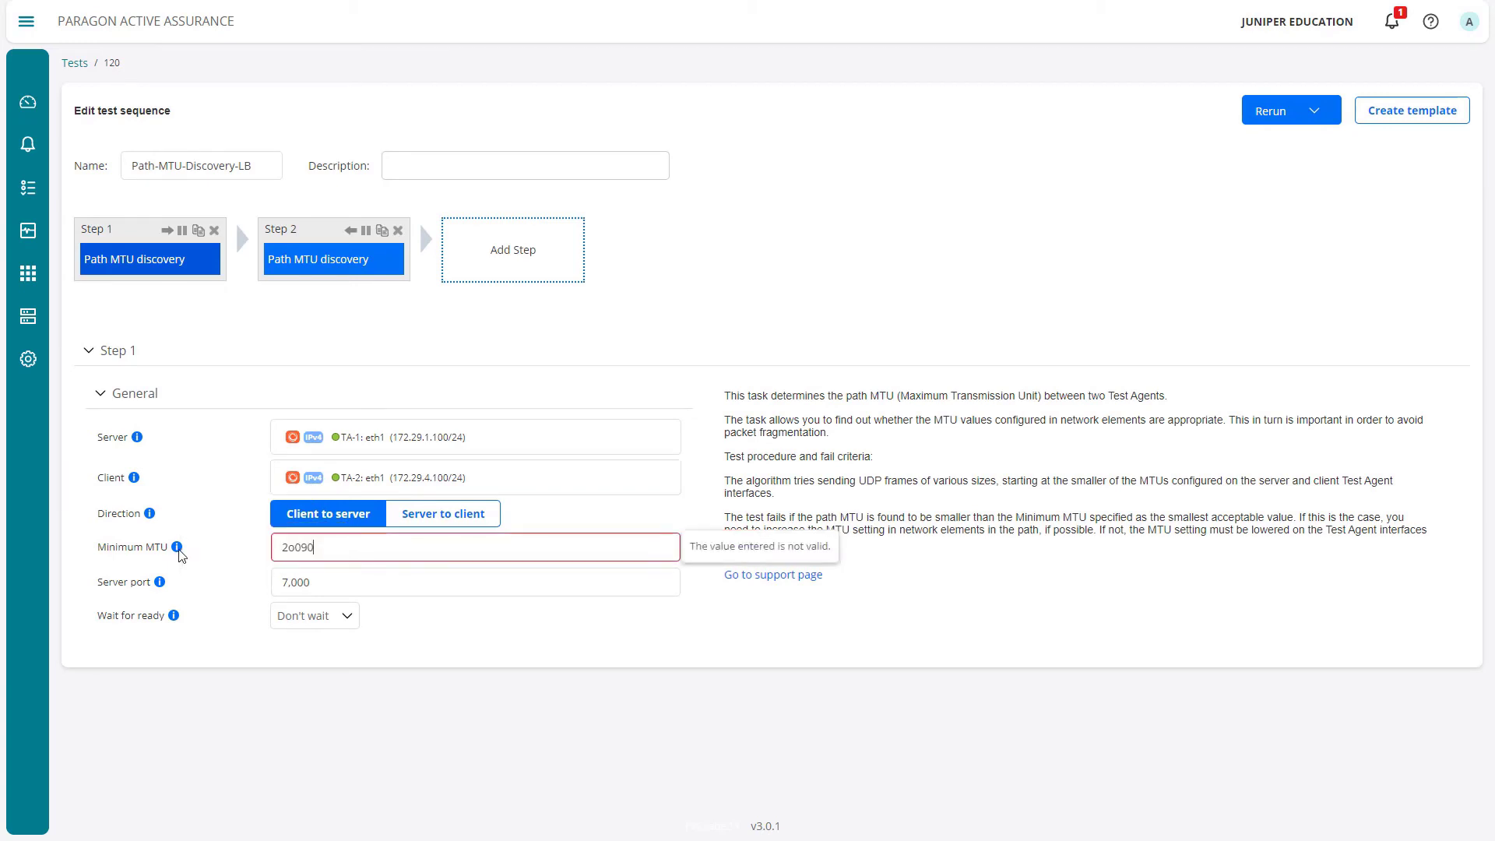
left_click(576, 329)
Raise Step 2's minimum MTU from 1500 to 2000 and rerun the sequence.
left_click(354, 260)
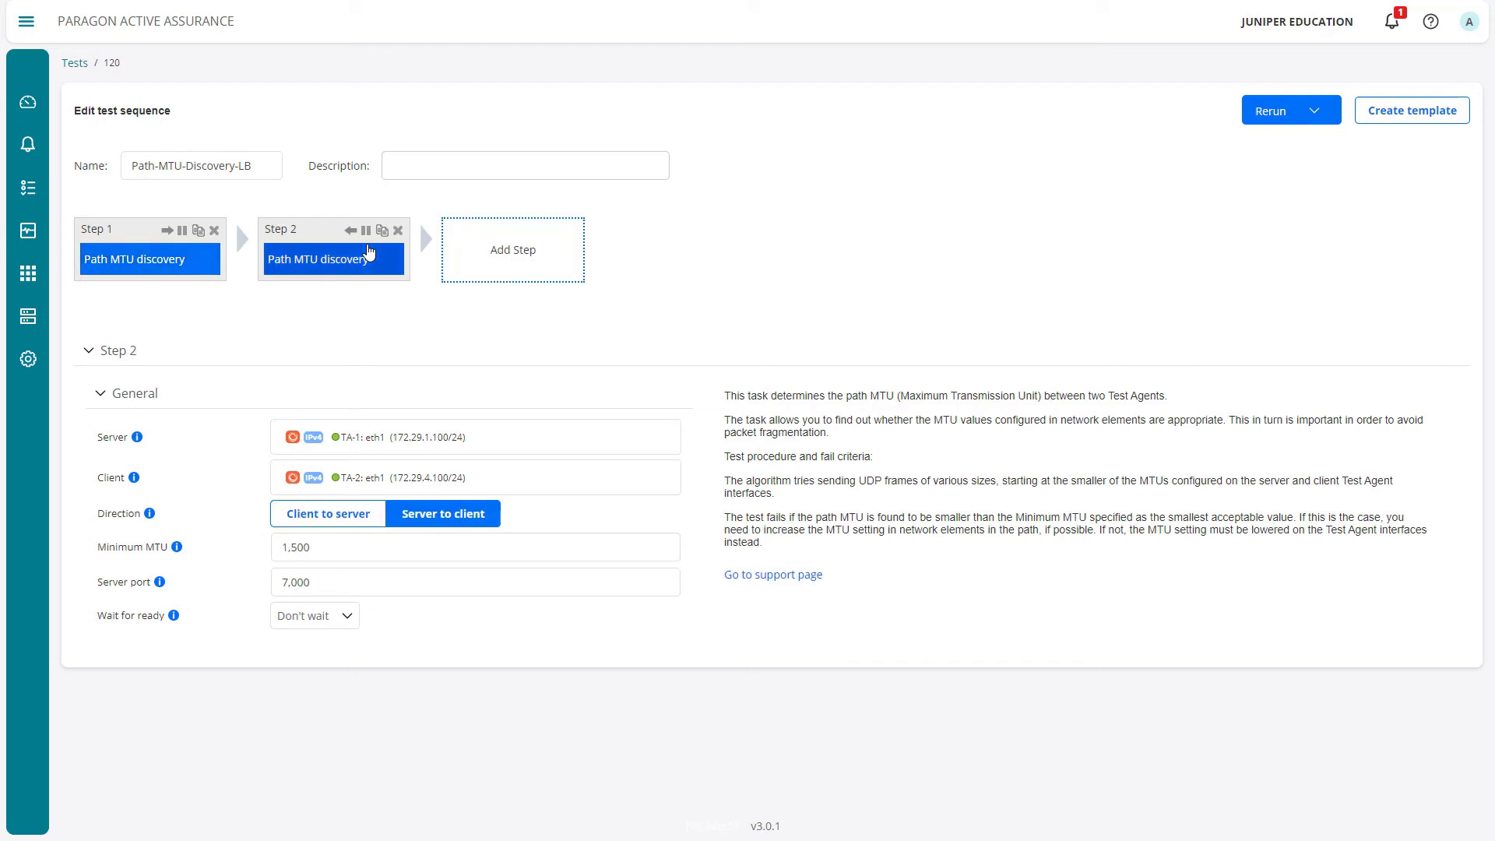
left_click_drag(310, 547, 59, 562)
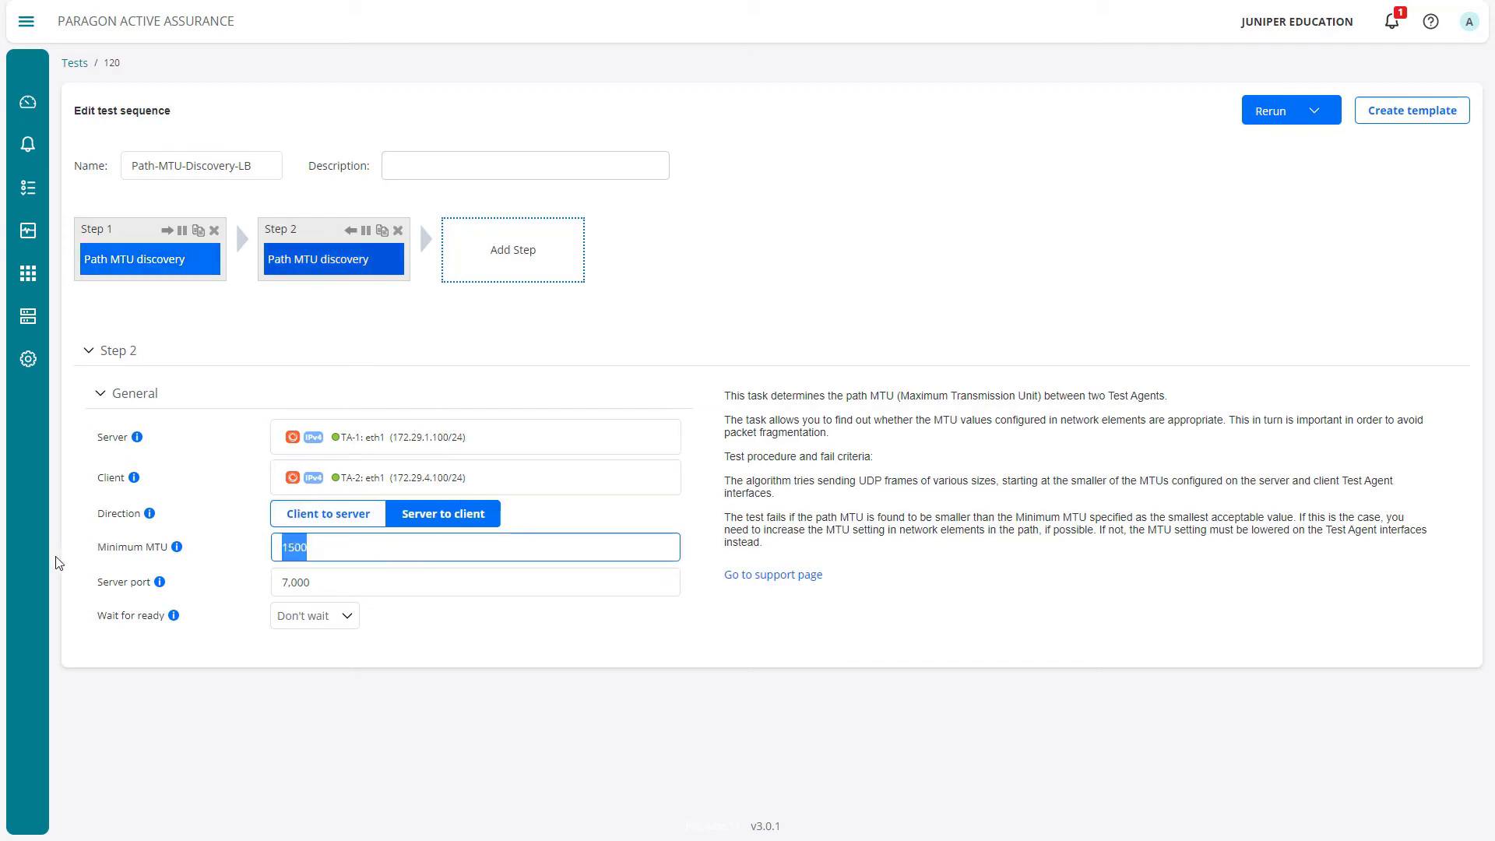
type("2000")
left_click(1028, 598)
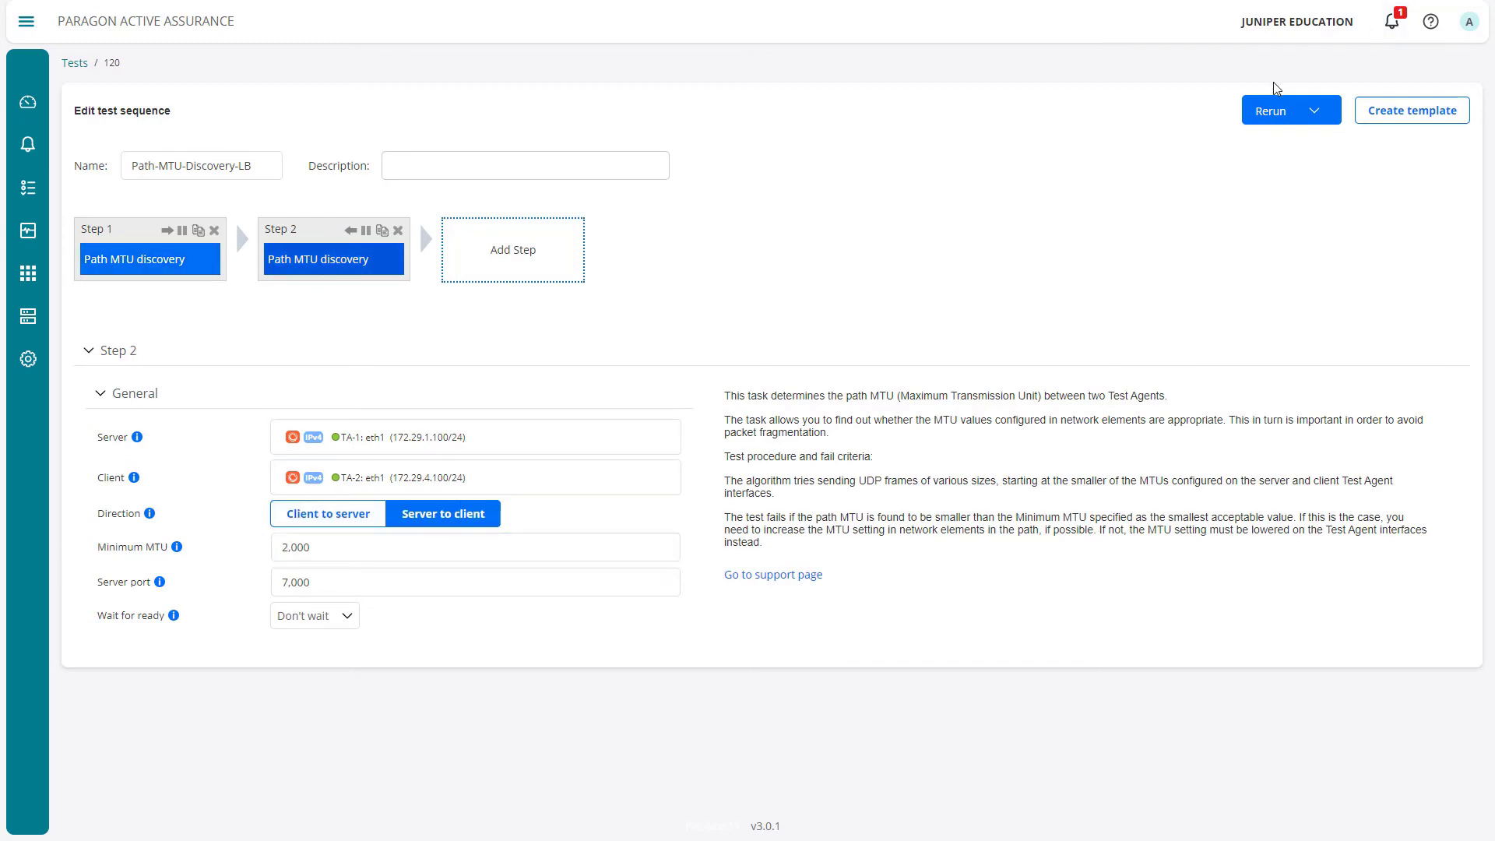
left_click(1269, 113)
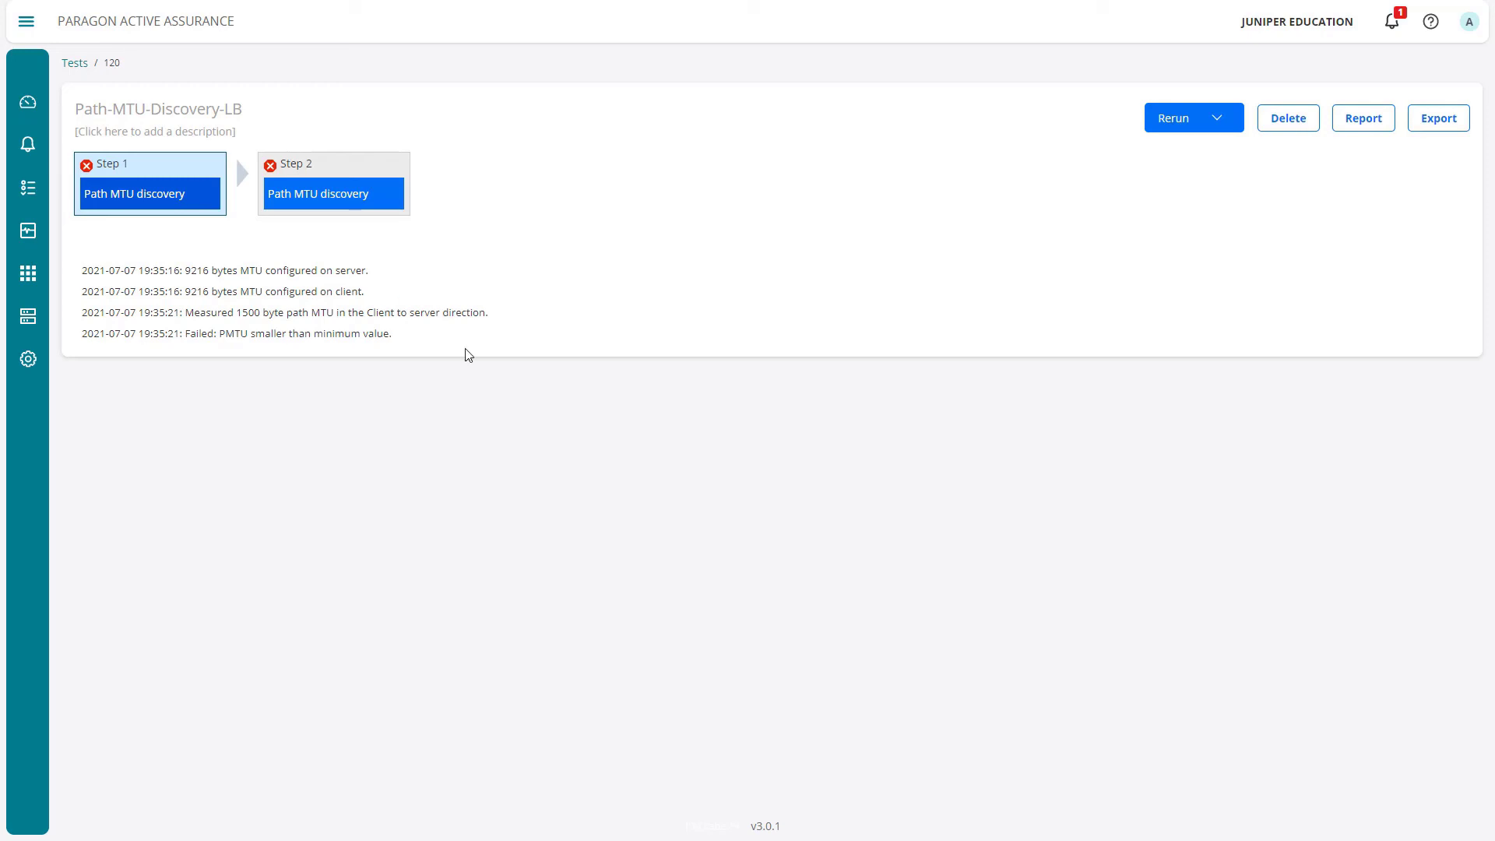
Read the Step 2 and Step 1 failure logs: measured 1500-byte path MTU below the 2000 minimum.
left_click(350, 194)
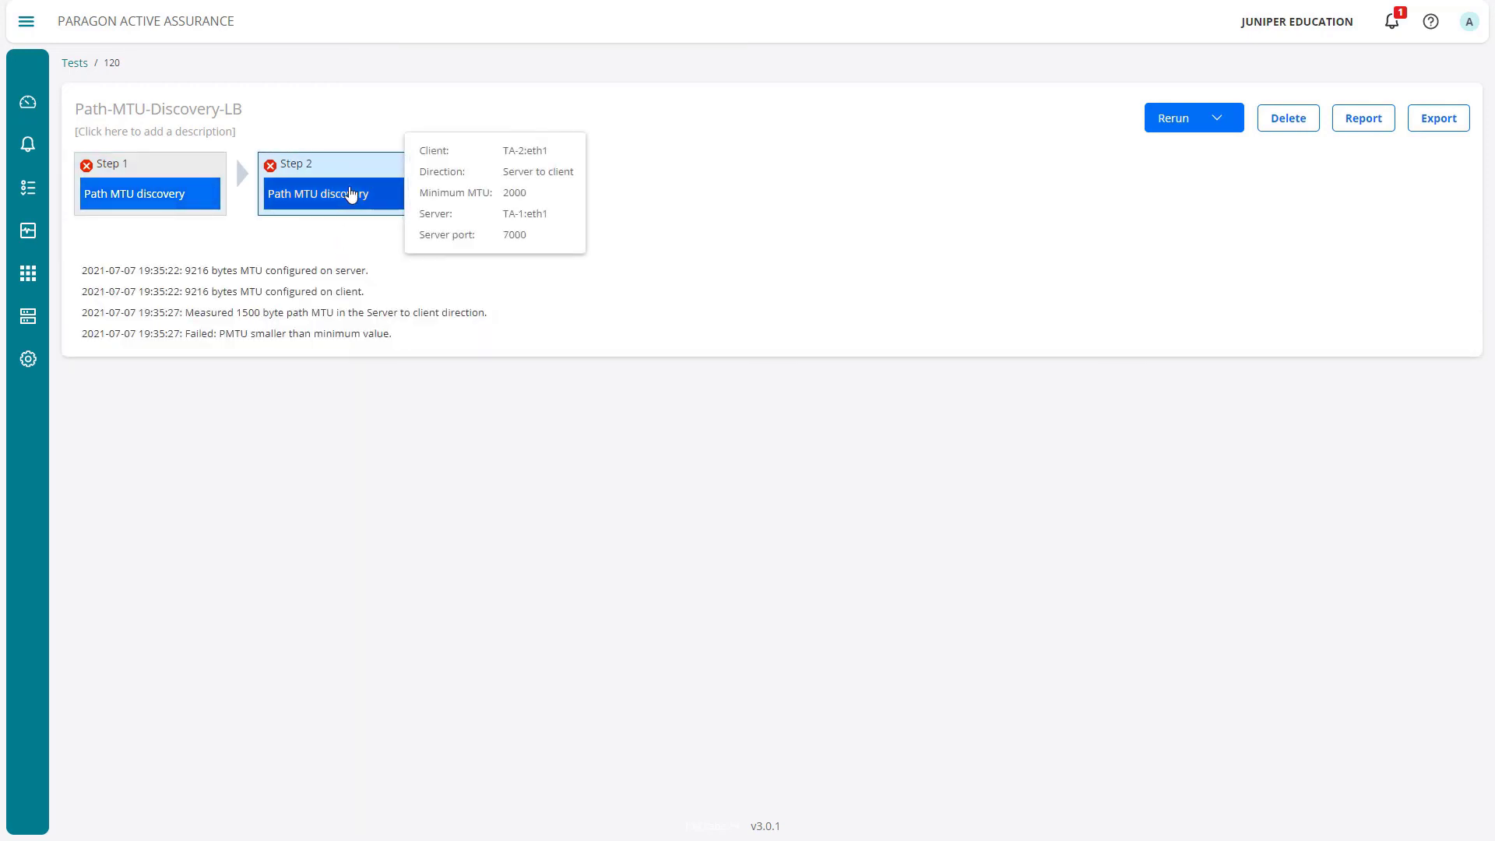
left_click(147, 194)
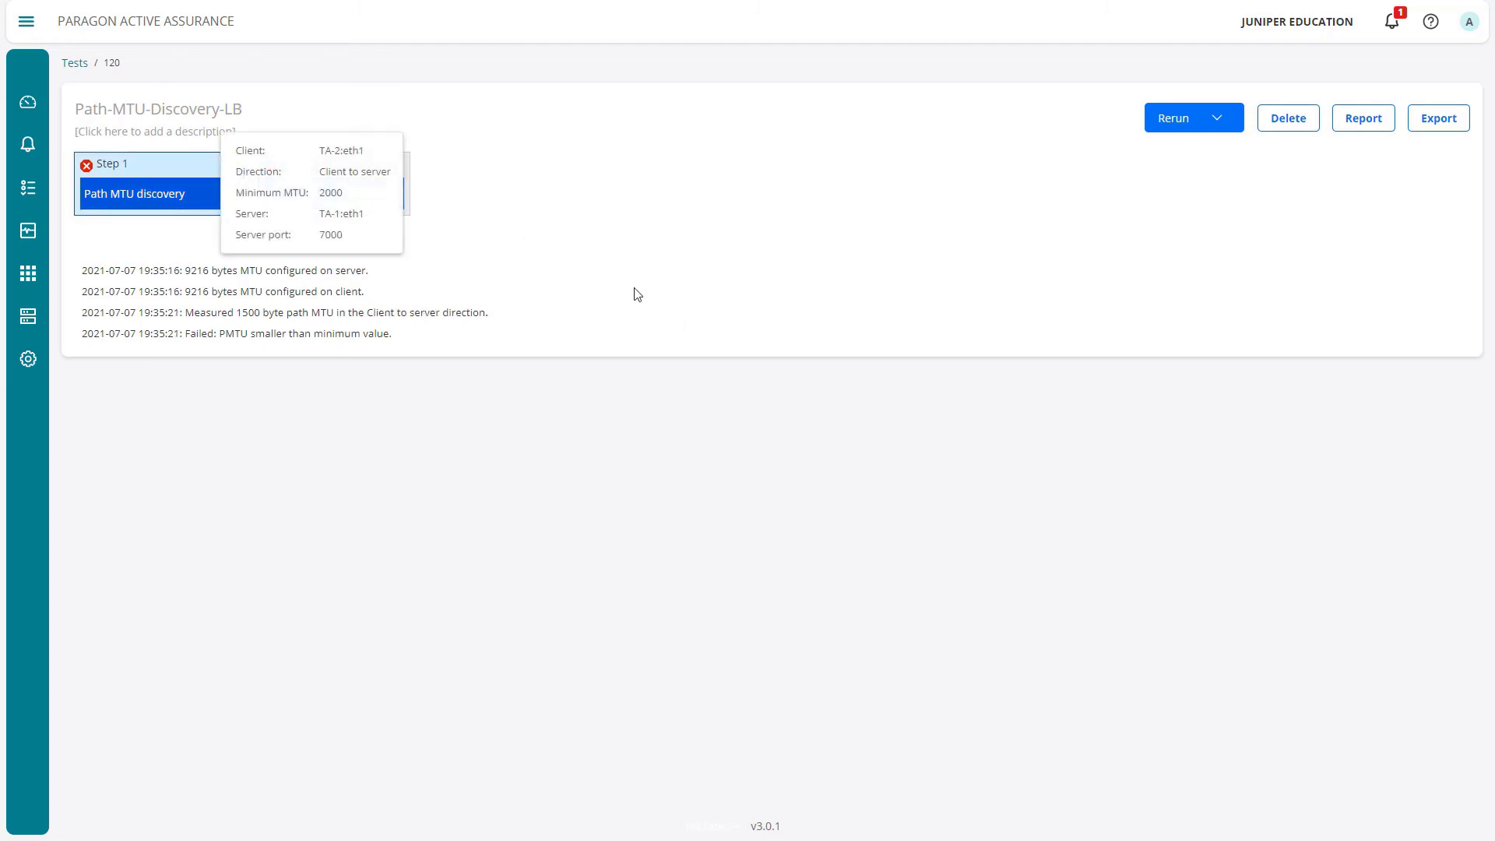
mouse_move(195, 194)
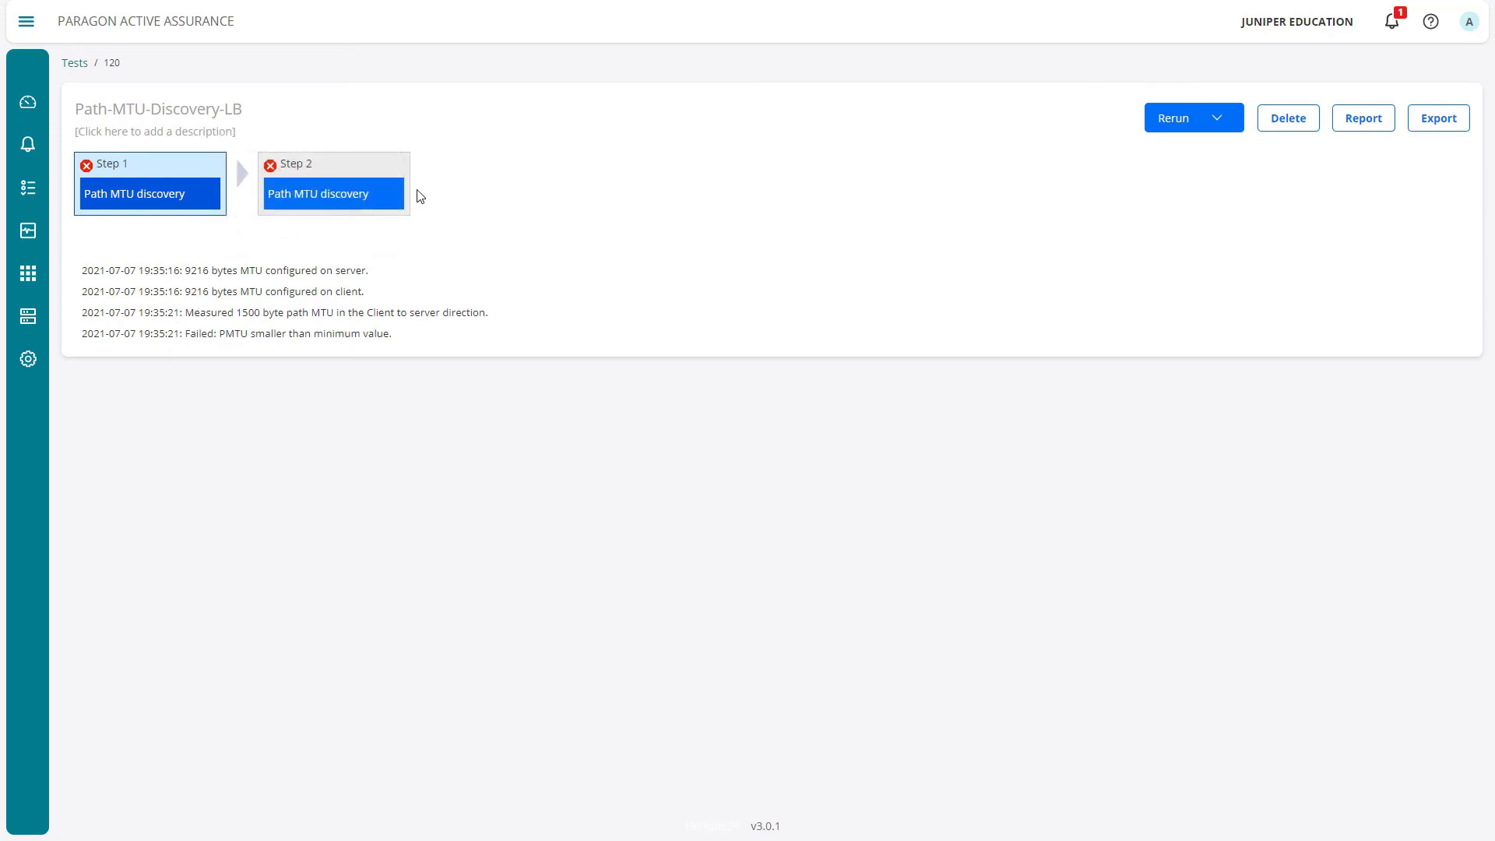
mouse_move(384, 194)
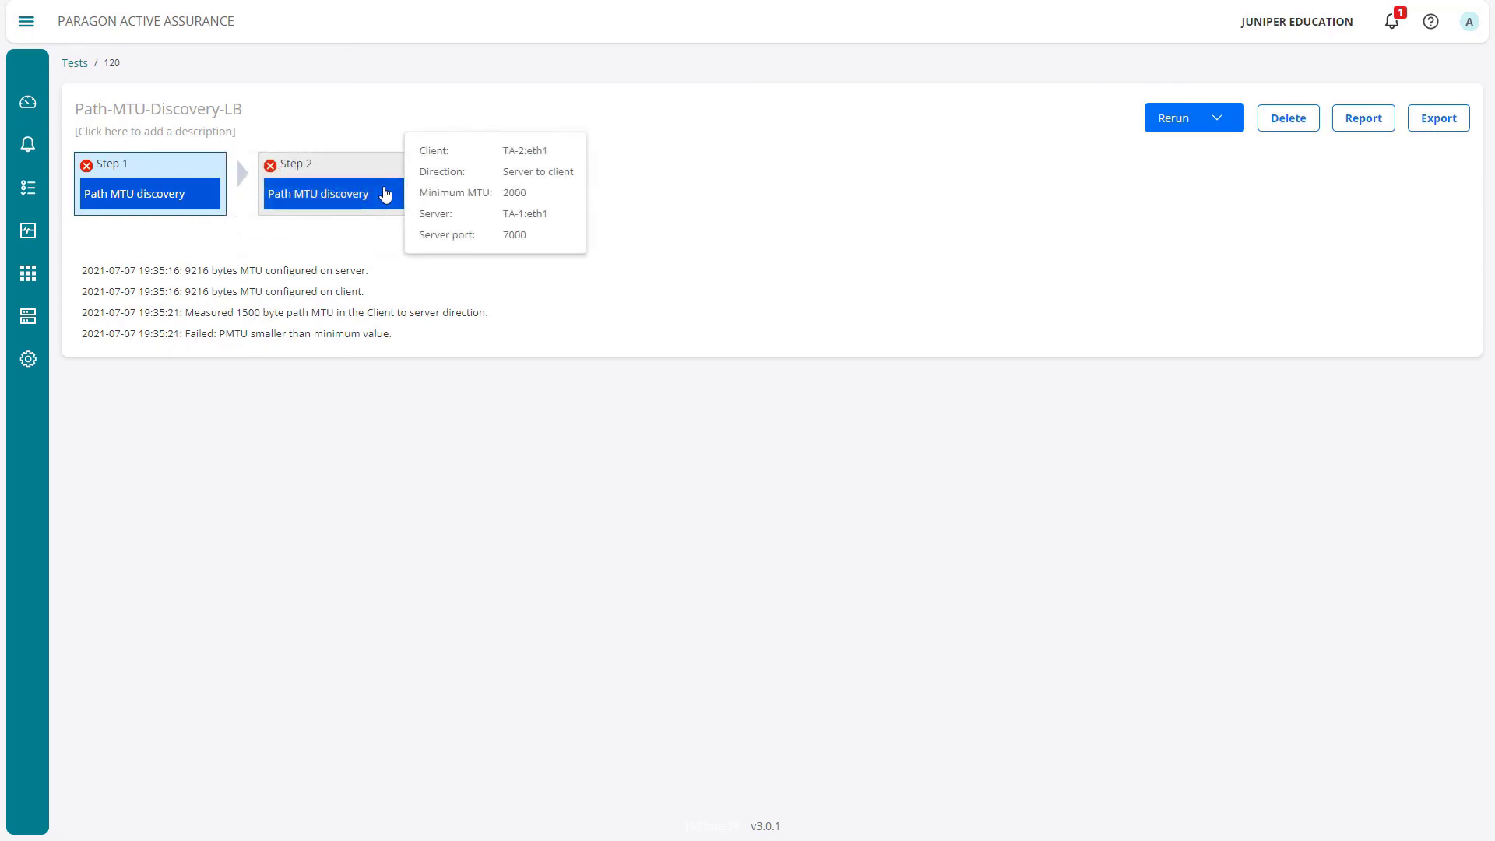